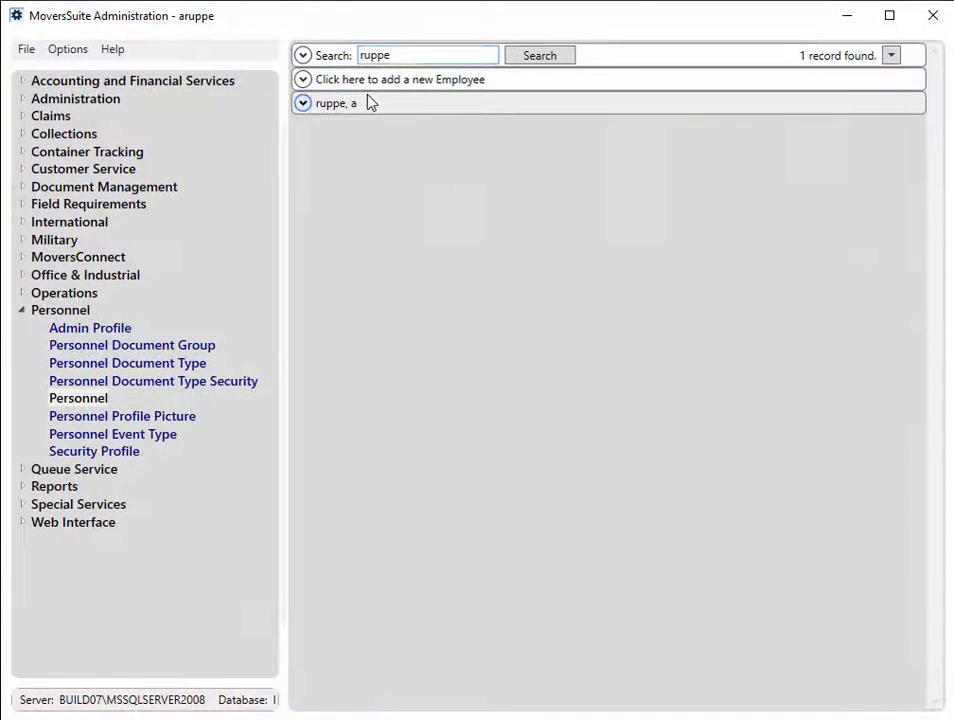
Step: Remove the domain user association from the found employee's user settings, confirm the removal, and close MoversSuite Administration
left_click(372, 103)
left_click(522, 131)
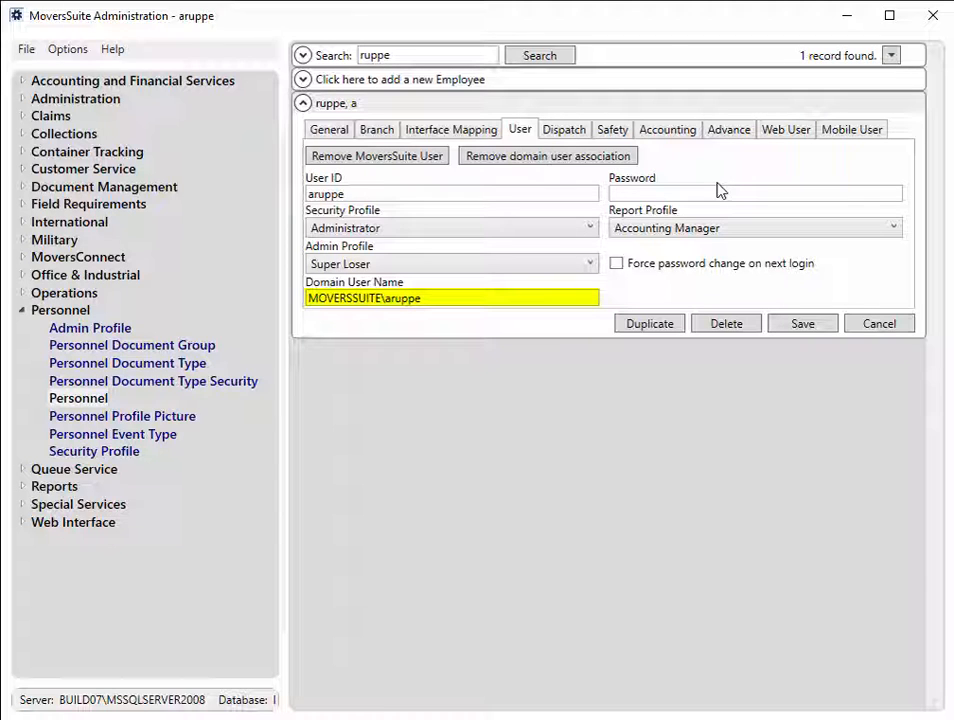
left_click(632, 160)
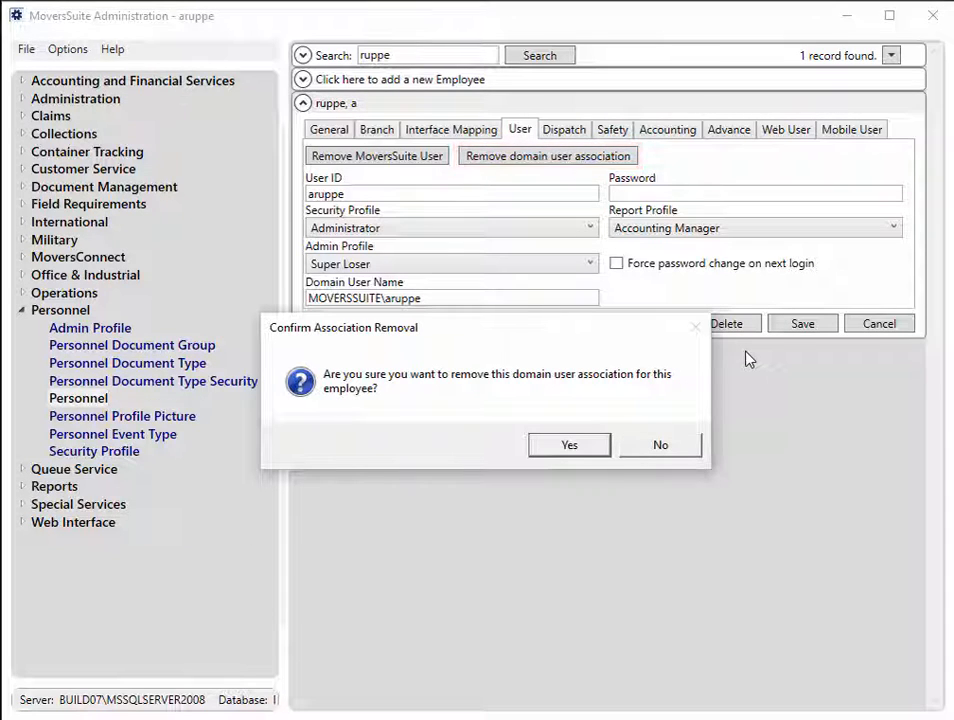
left_click(568, 445)
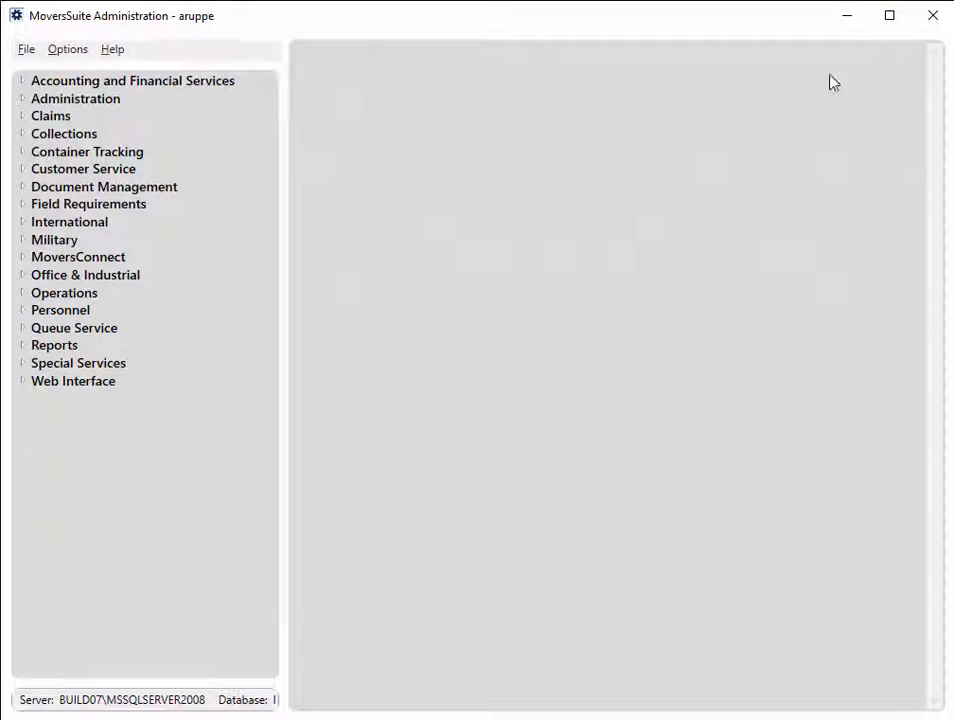
left_click(933, 24)
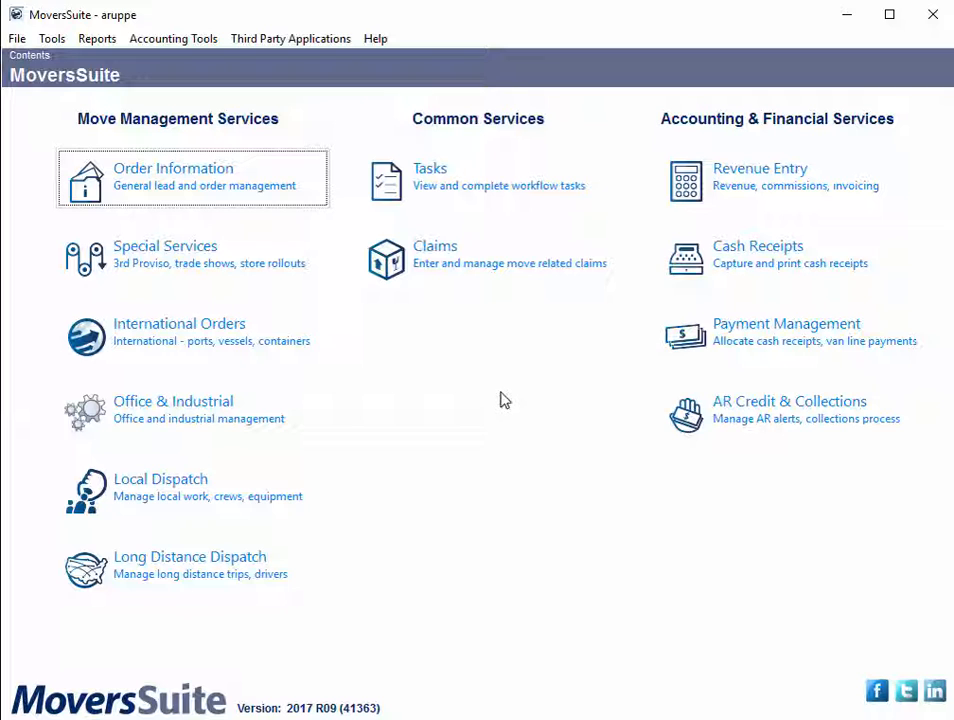
Step: Open International Orders in MoversSuite and review the Big World Wide order's move information and quote details
left_click(268, 342)
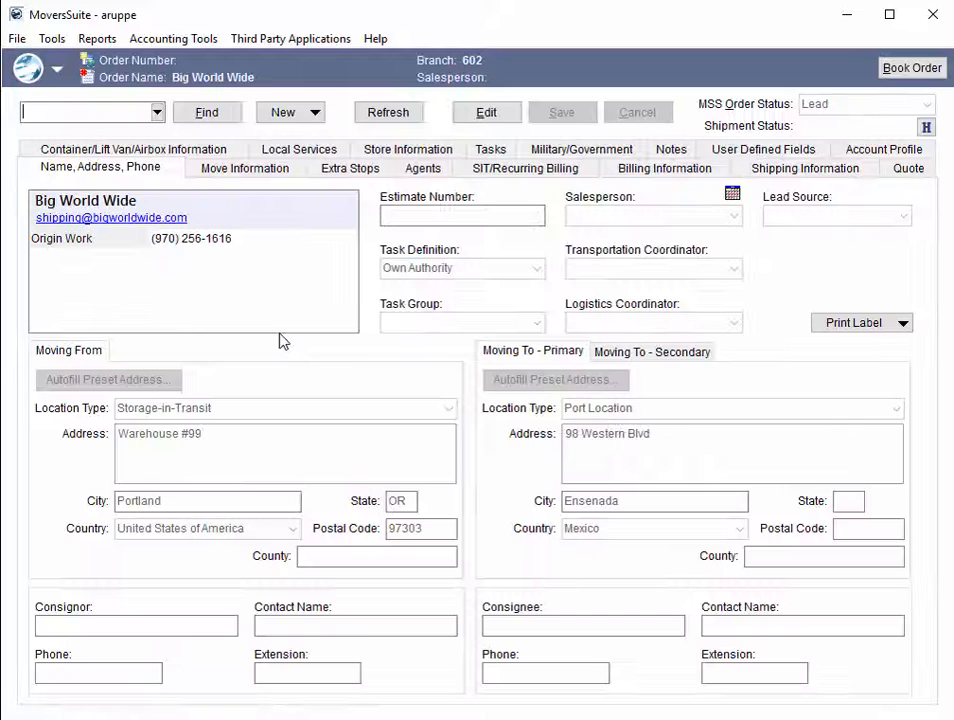
left_click(278, 177)
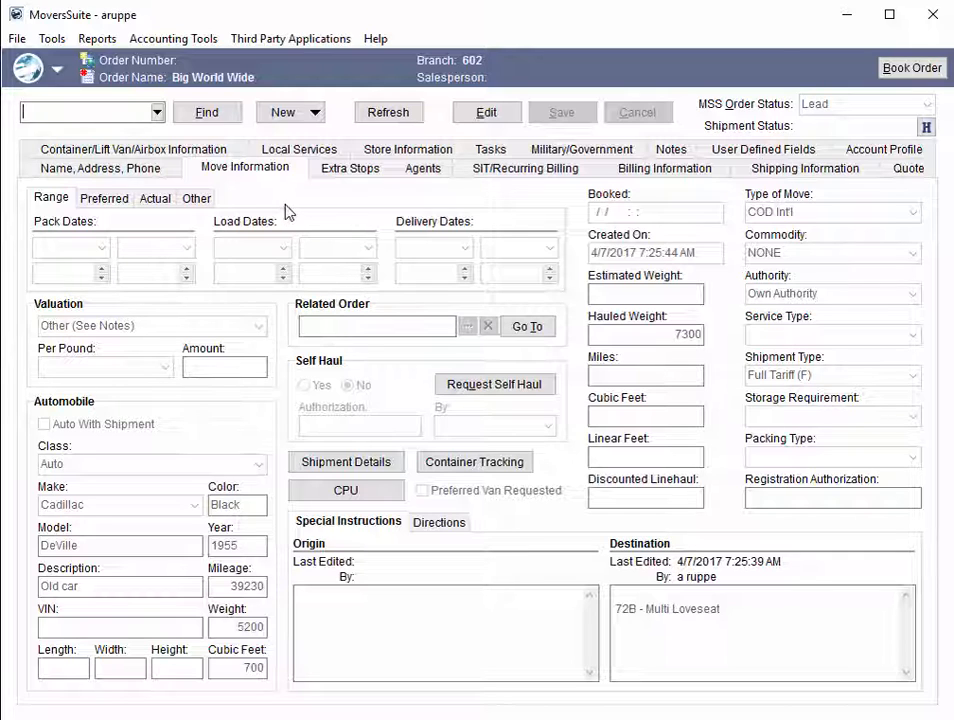
left_click(904, 170)
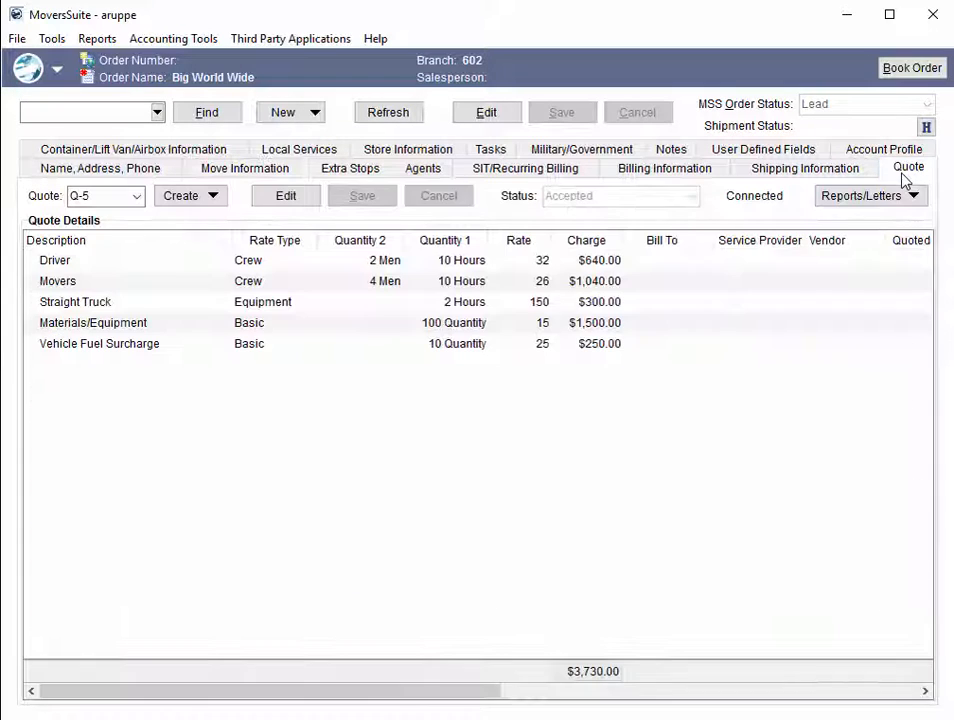
Step: Edit quote Q-5 and choose a service provider for the Driver item
left_click(744, 268)
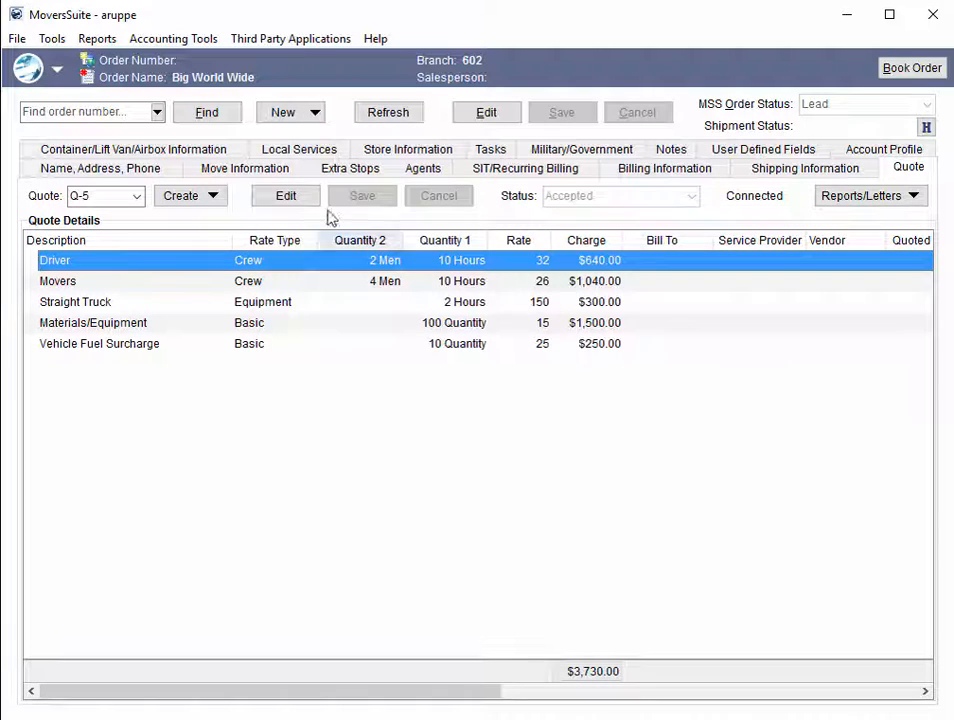
left_click(292, 196)
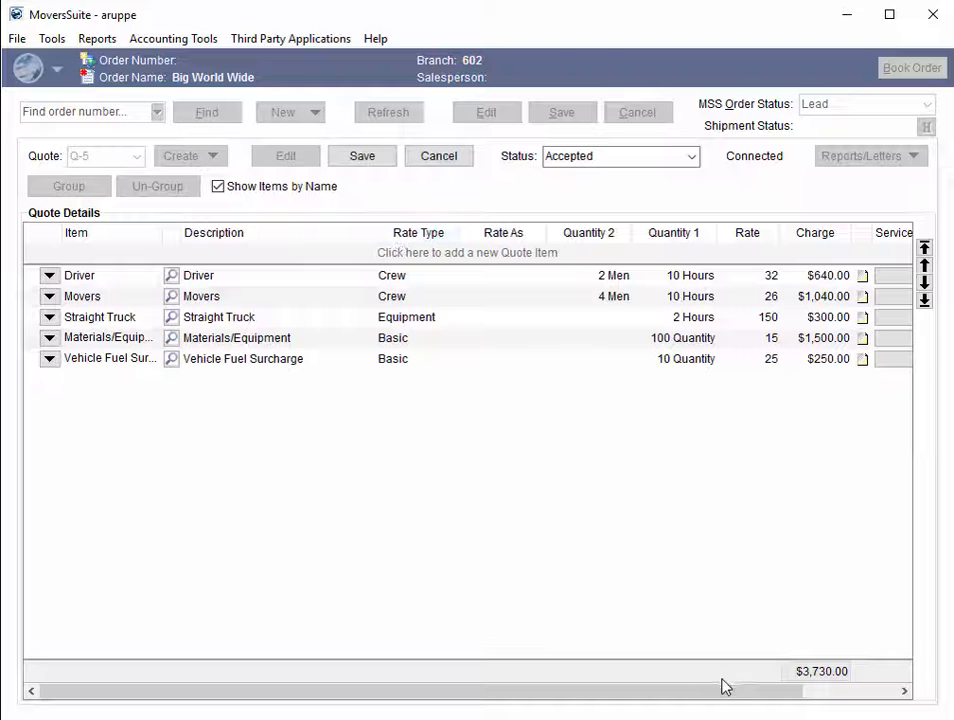
left_click_drag(735, 692, 820, 706)
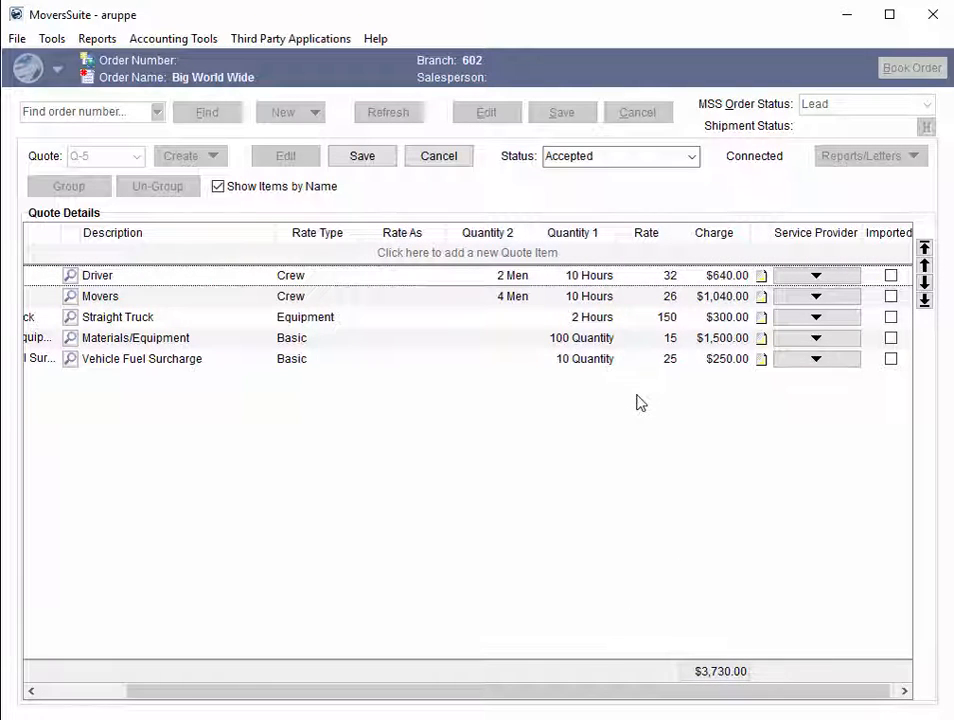
left_click(834, 279)
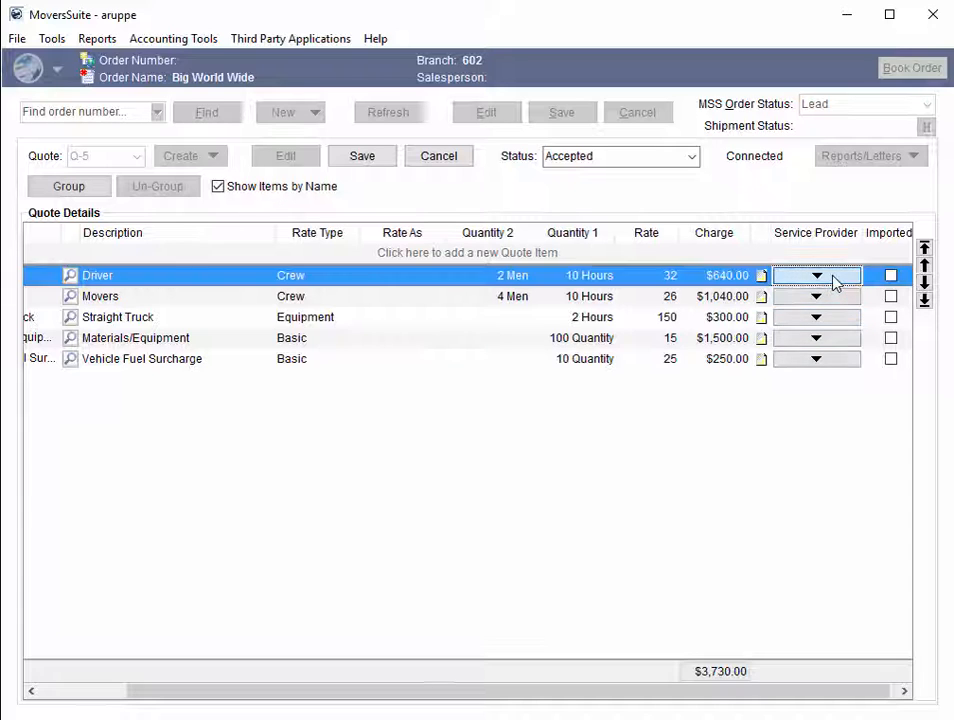
left_click(834, 279)
left_click(838, 312)
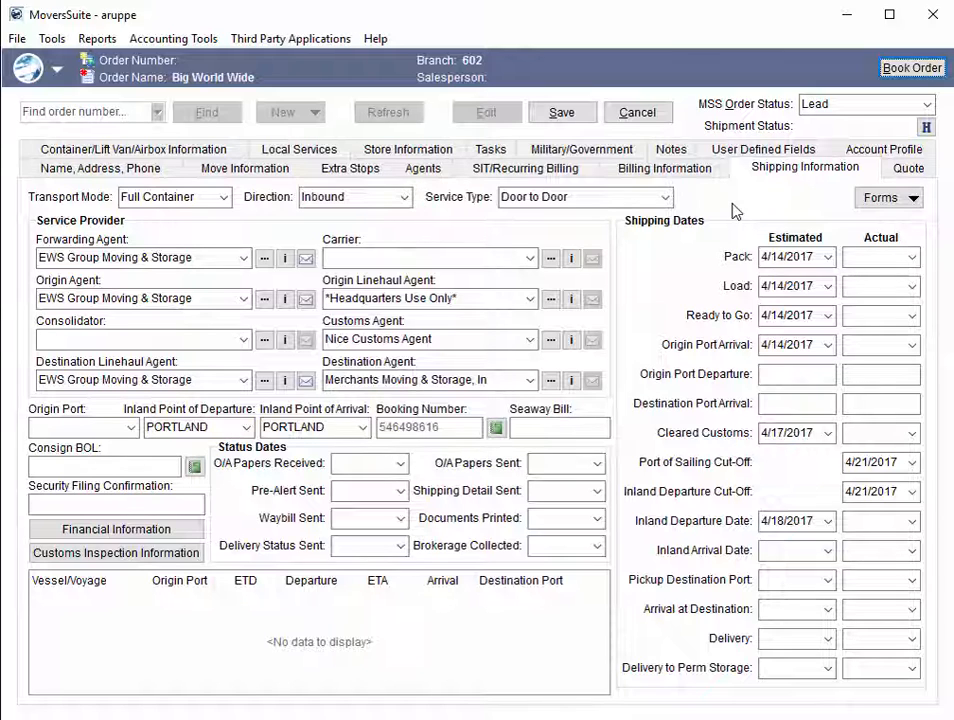
Step: Open the booking's pickup/delivery information and clear the Live Load Unload and Equipment Returned options
left_click(500, 433)
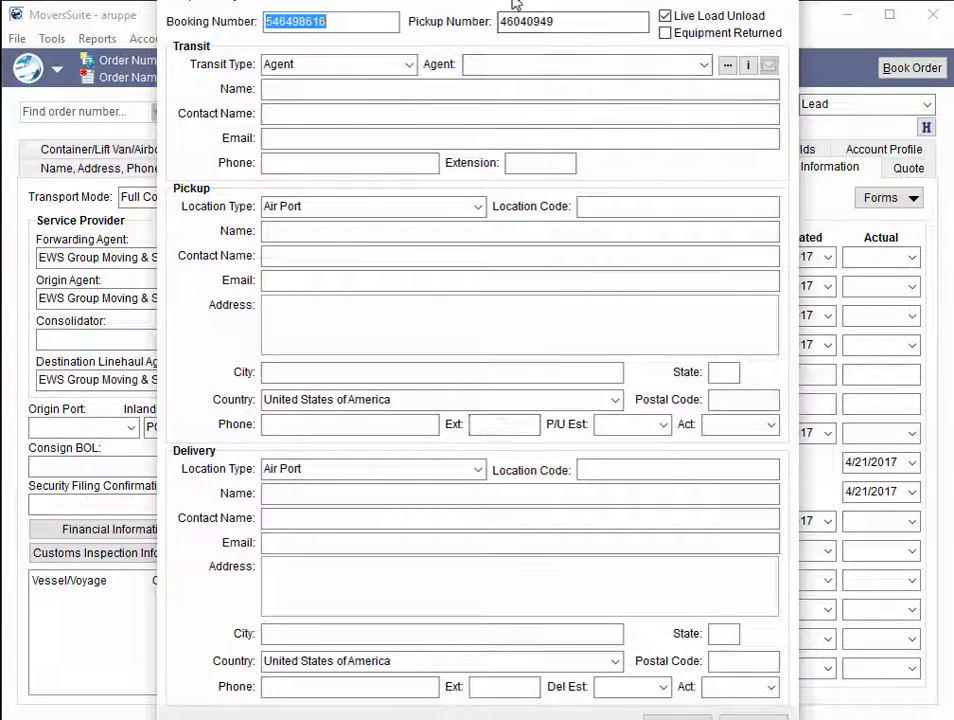
left_click_drag(515, 4, 515, 35)
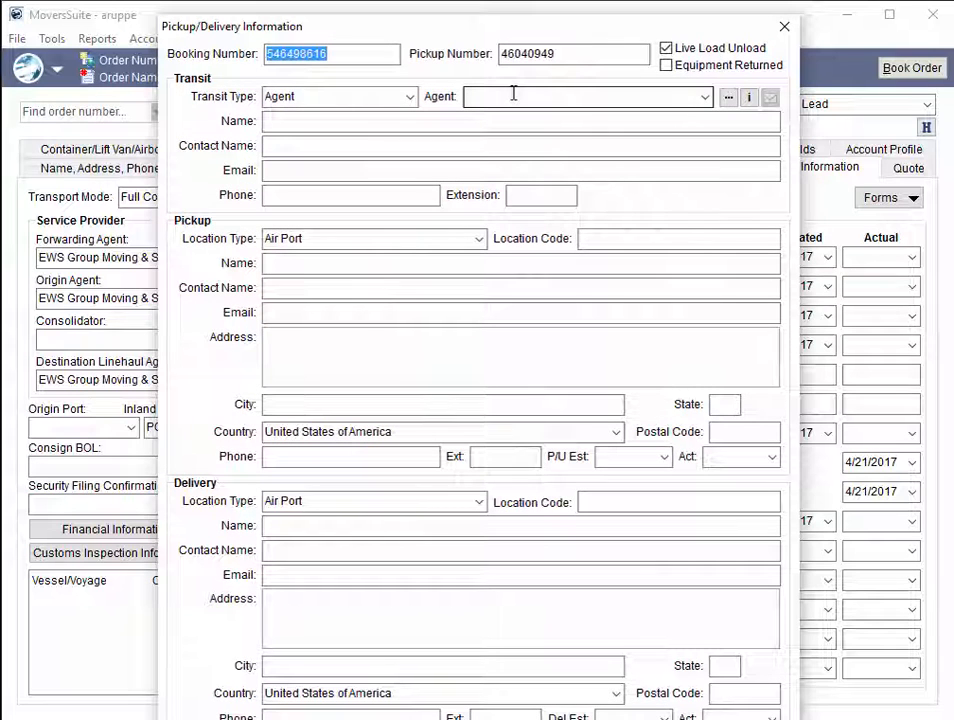
left_click(668, 49)
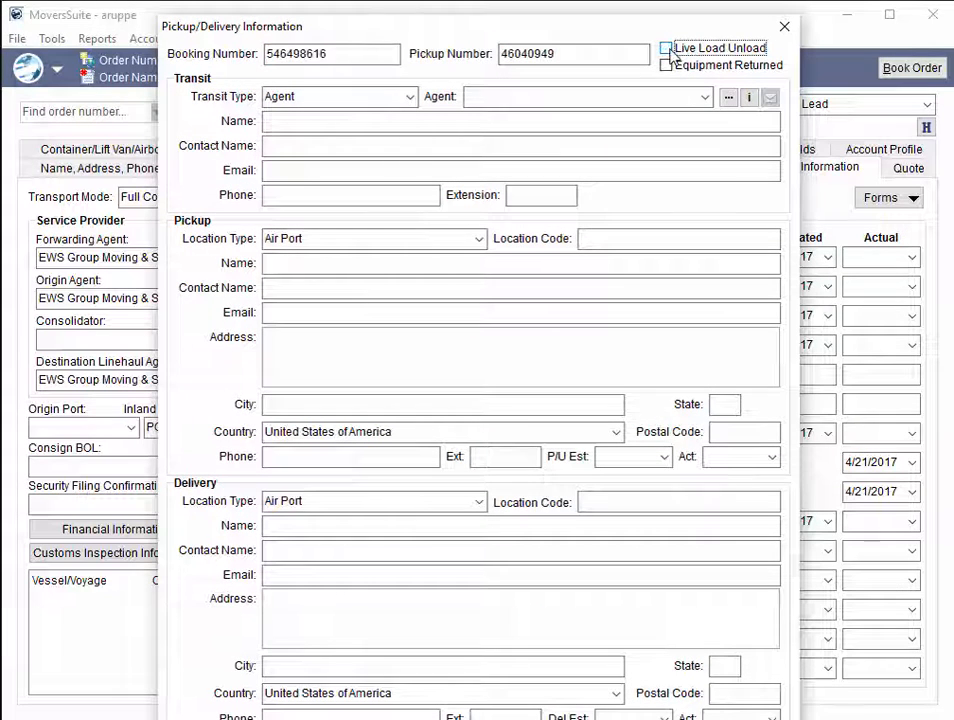
left_click(667, 67)
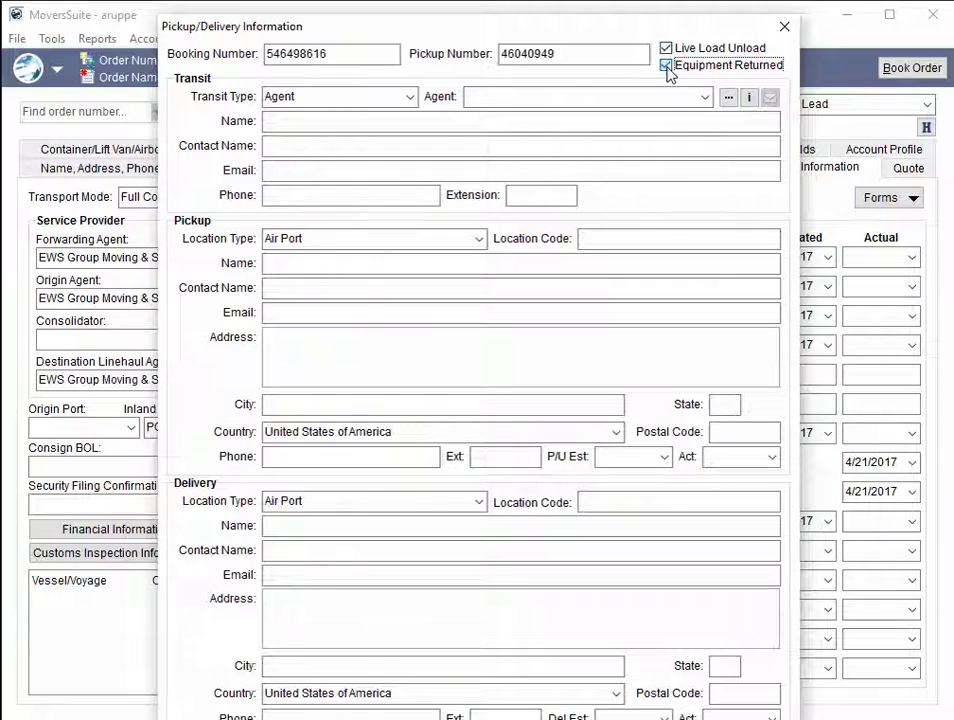
left_click(667, 67)
left_click(666, 49)
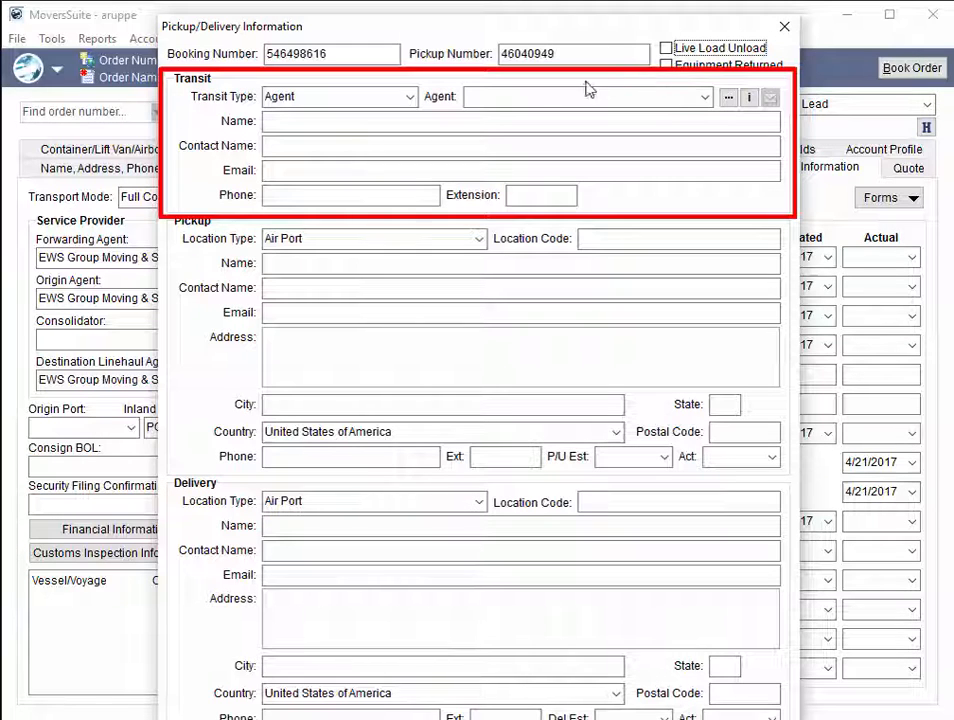
Step: Set the transit type to Agent and assign EWS Group Moving & Storage as the transit agent
left_click(410, 97)
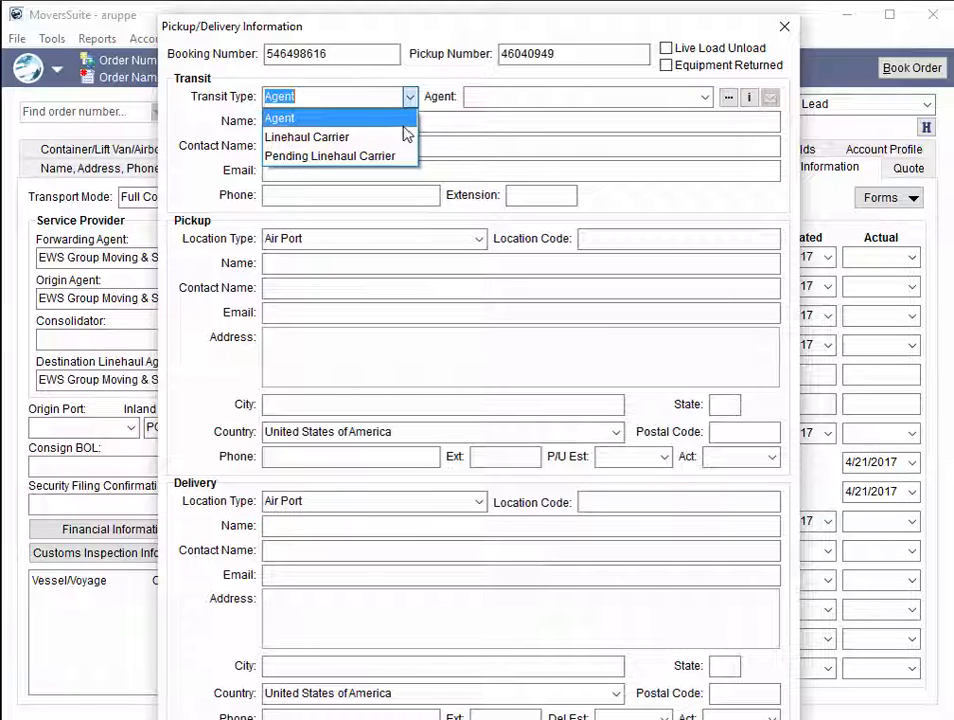
left_click(406, 121)
left_click(489, 100)
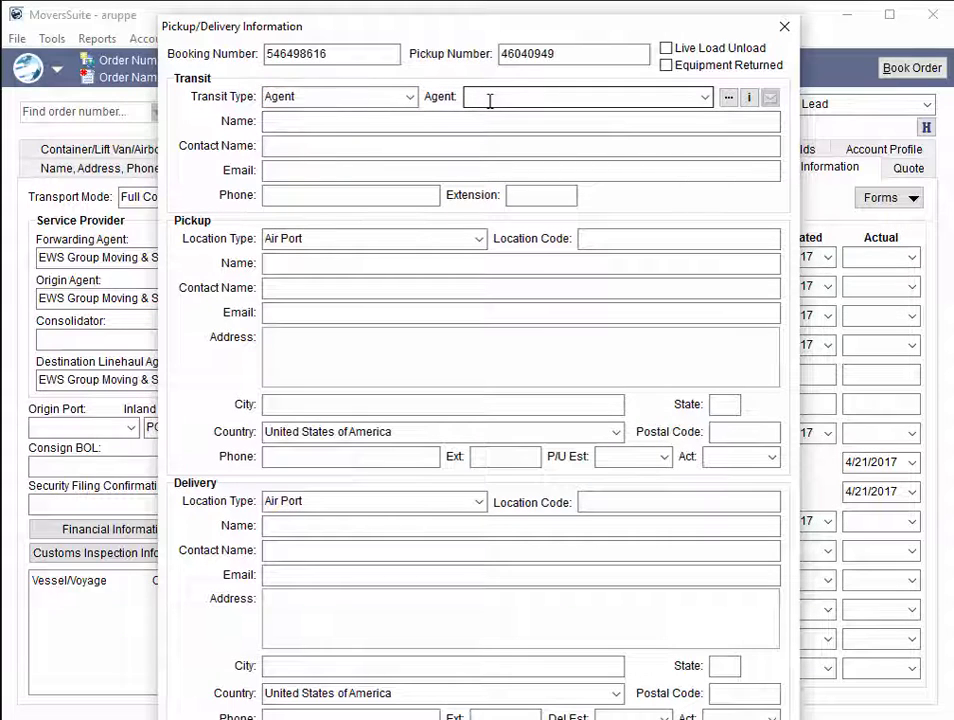
type("EWS Group Moving & Storage")
key("Return")
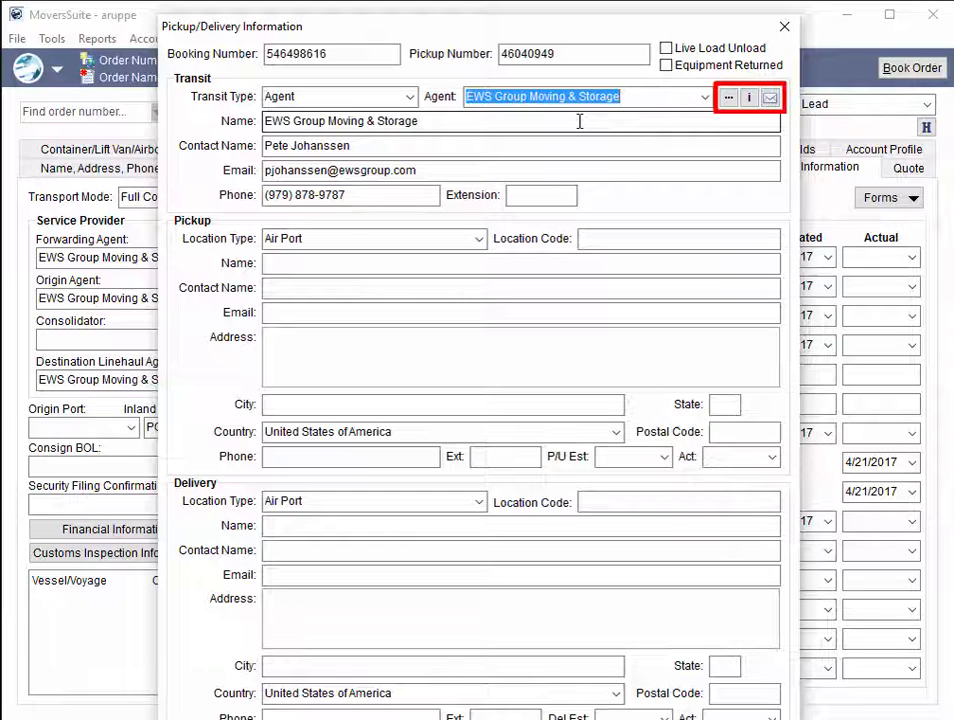
Step: Set the transit type to Linehaul Carrier and the pickup location type to Origin Agent Warehouse, closing the pickup/delivery information without saving
left_click(409, 96)
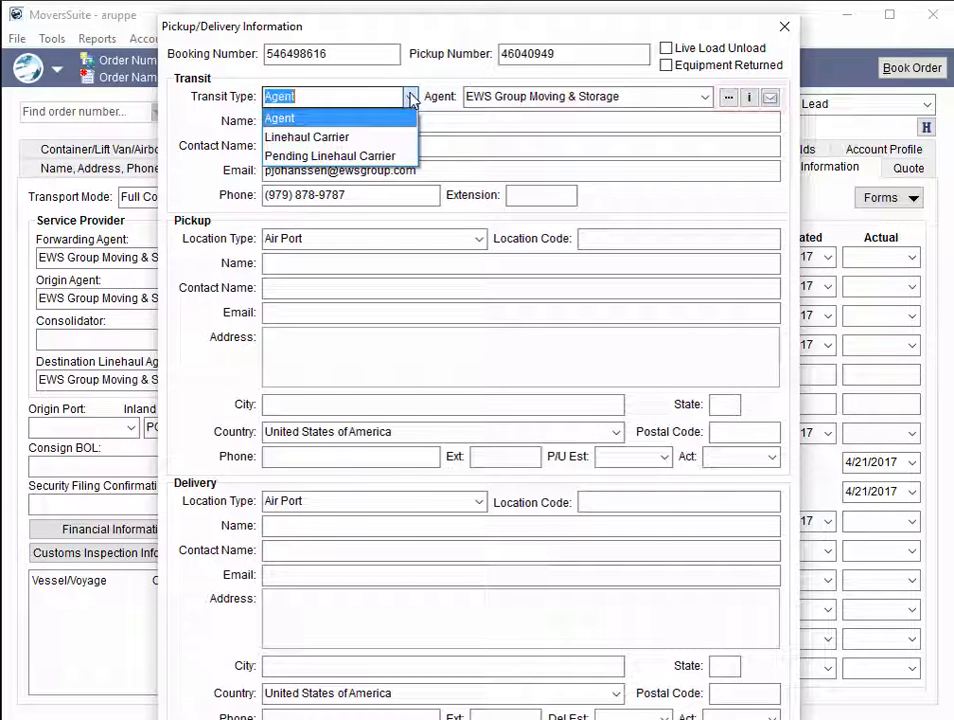
left_click(386, 139)
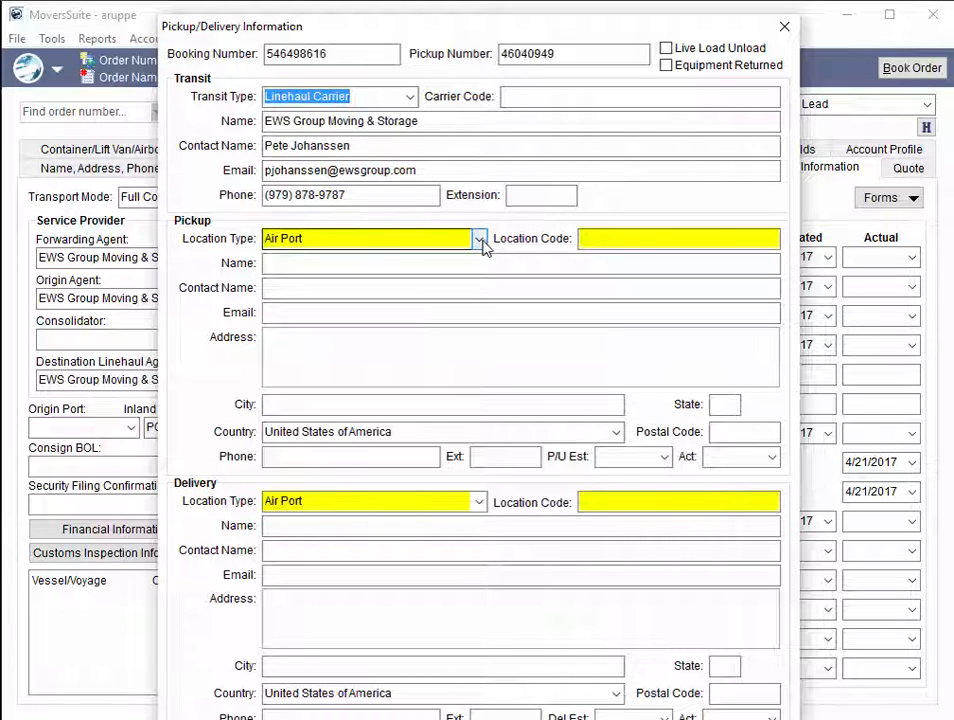
left_click(480, 240)
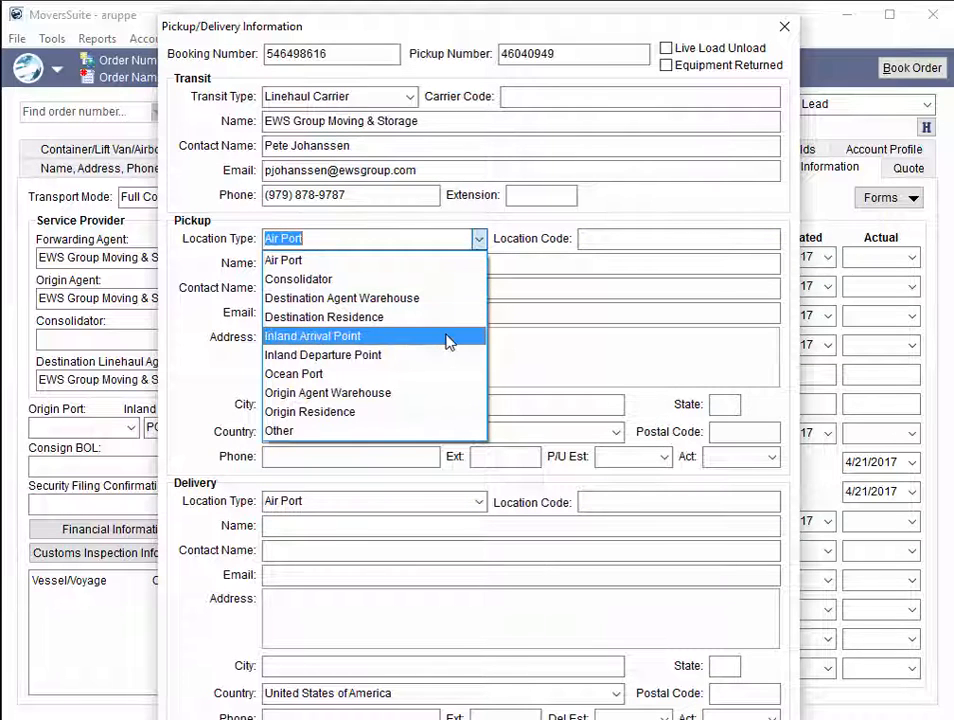
left_click(407, 279)
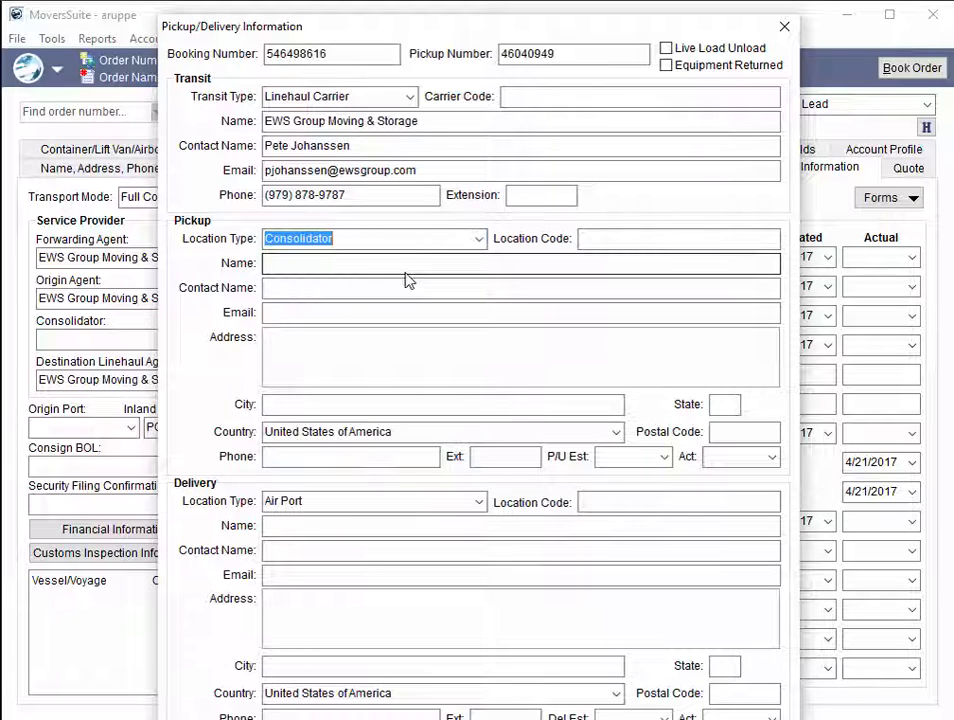
left_click(480, 243)
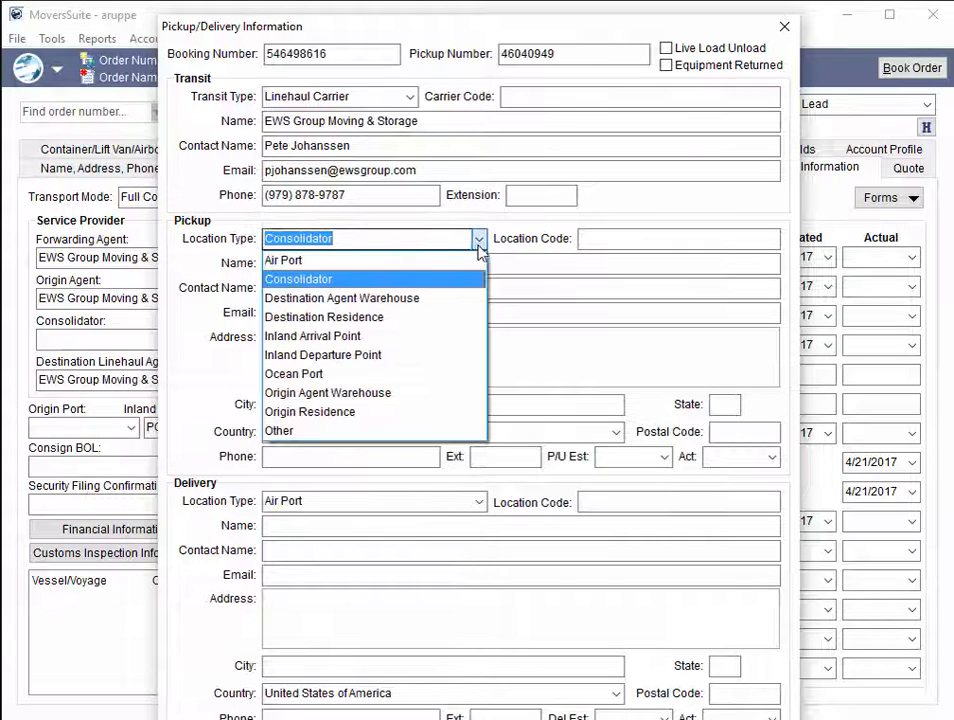
left_click(407, 393)
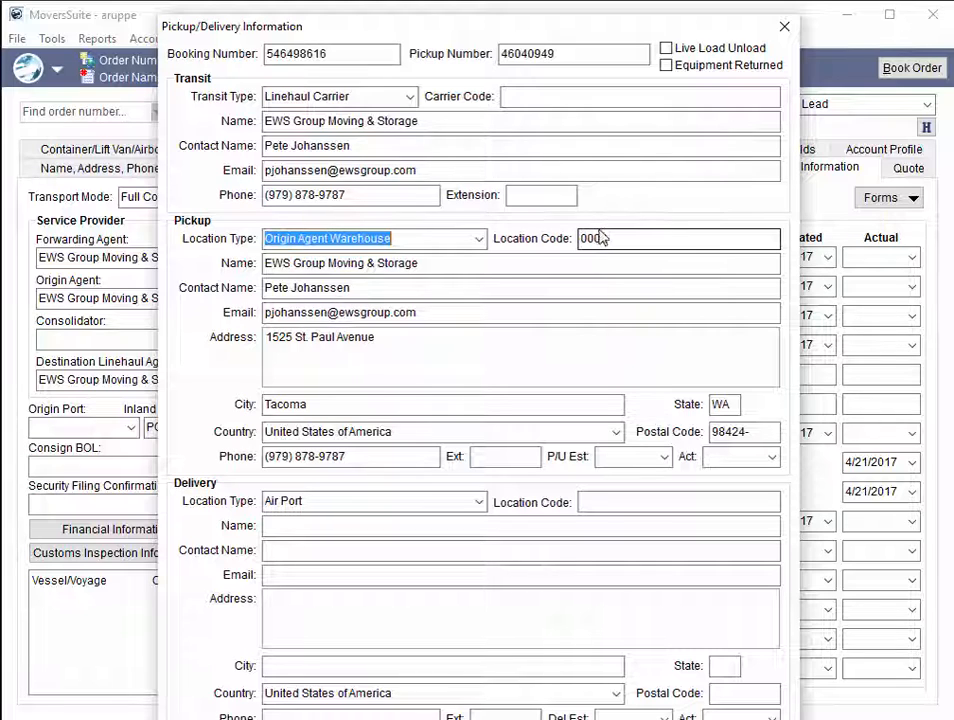
left_click(785, 30)
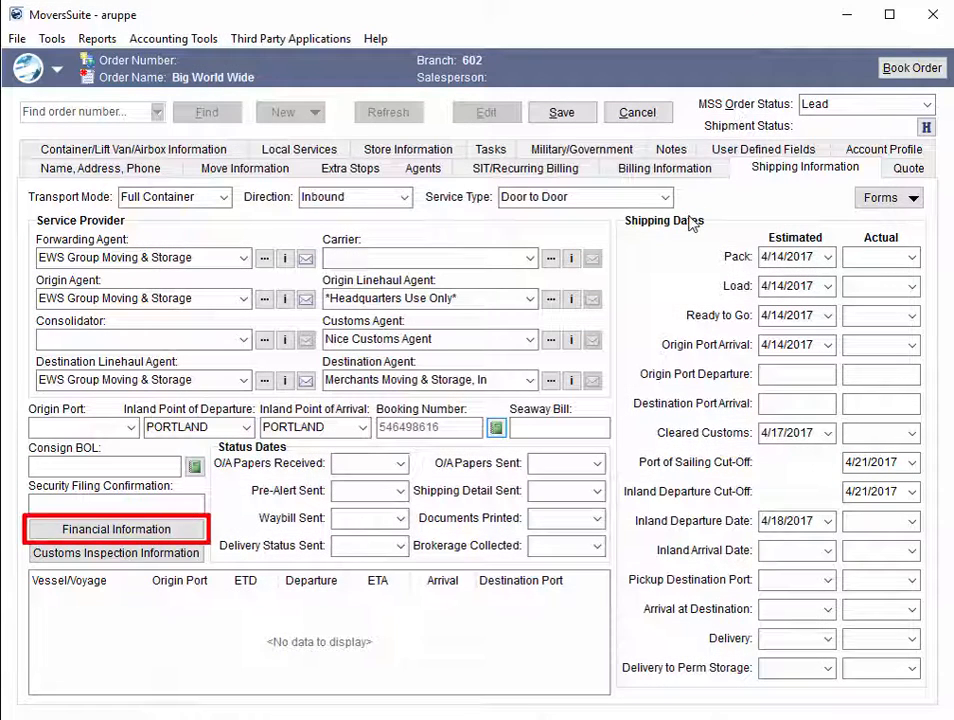
Step: Enable Cost Plus, Ready to Bill and Tariff Indicator in the shipment's financial information
left_click(193, 530)
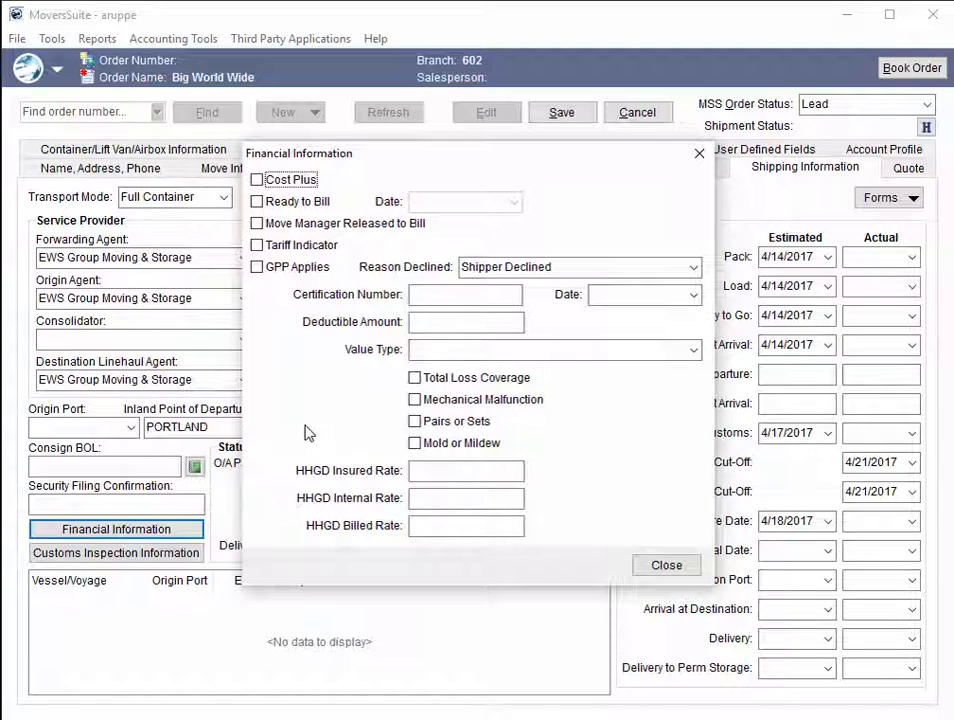
left_click(258, 182)
left_click(268, 203)
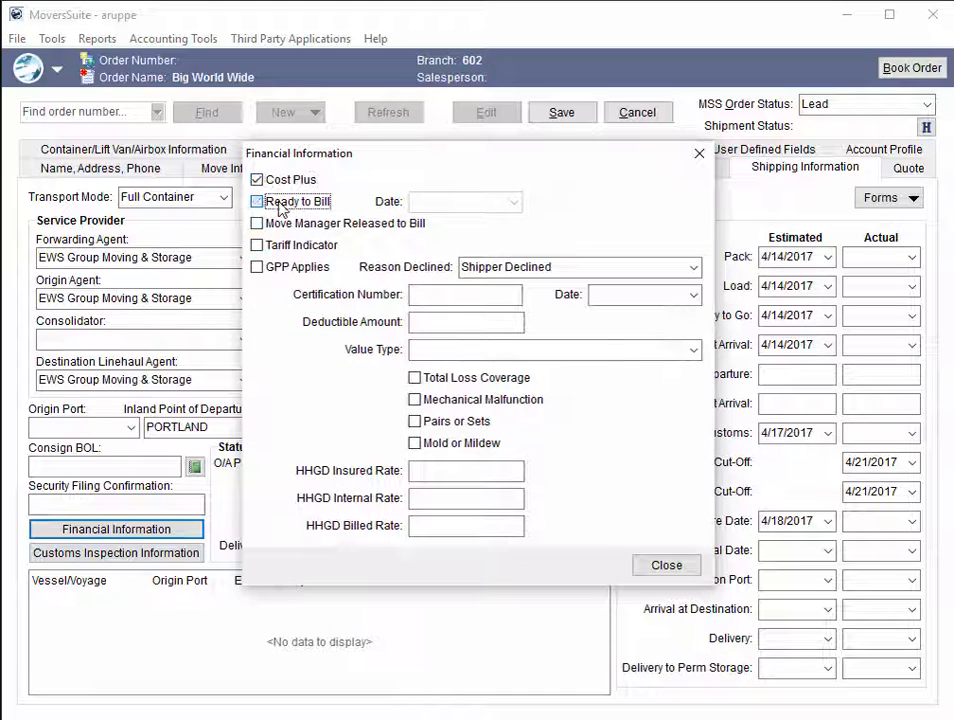
left_click(266, 246)
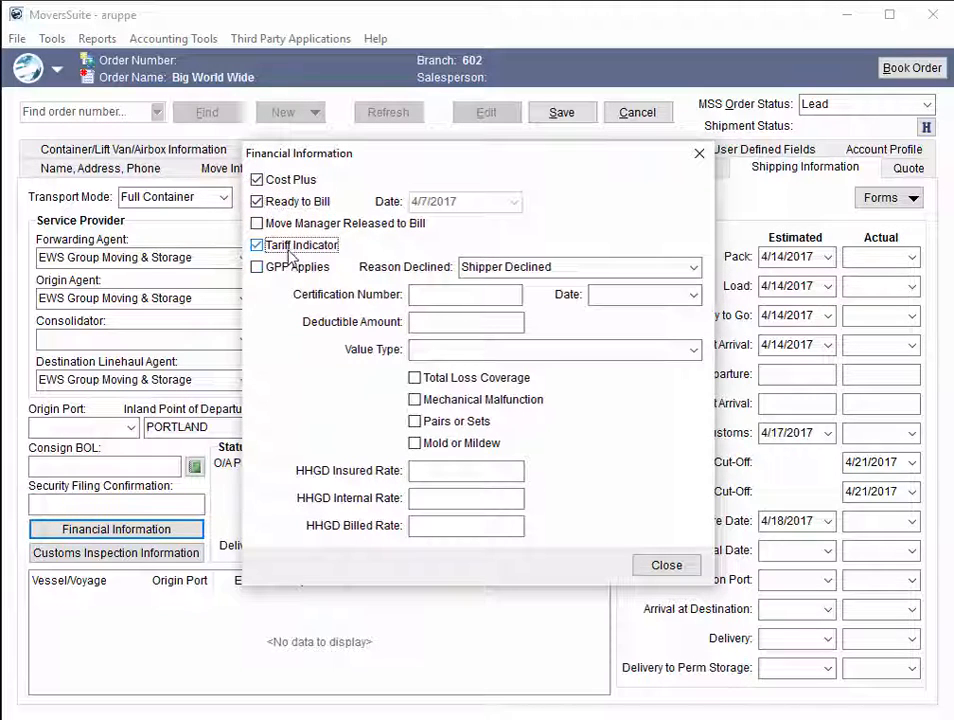
Step: Review the available decline reasons and set the financial information's value type to Valued Inventory
left_click(694, 267)
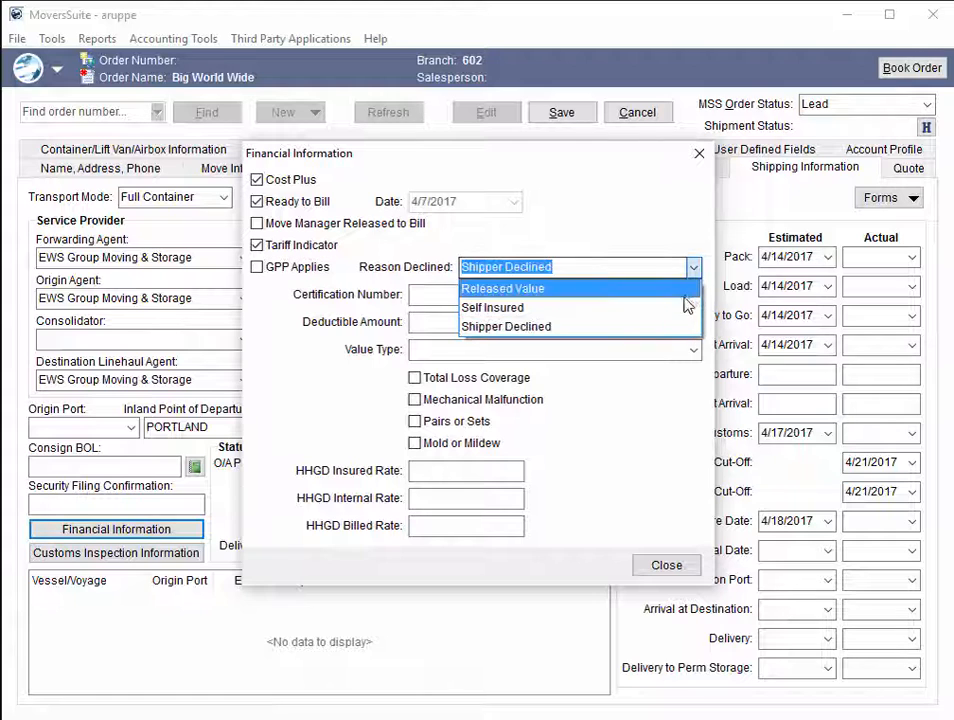
left_click(646, 269)
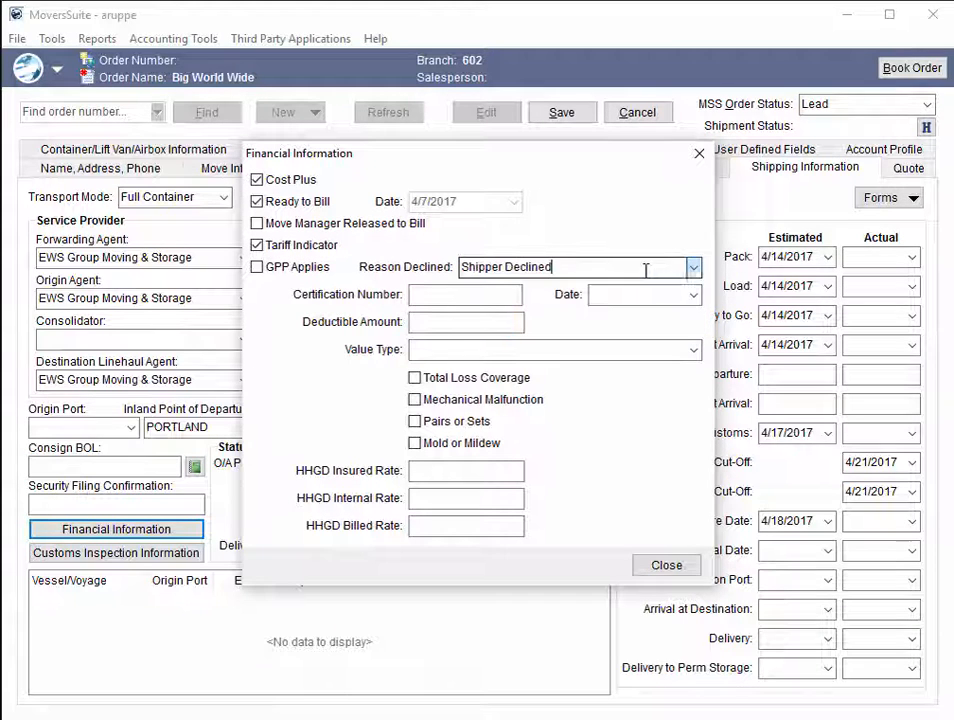
left_click(692, 349)
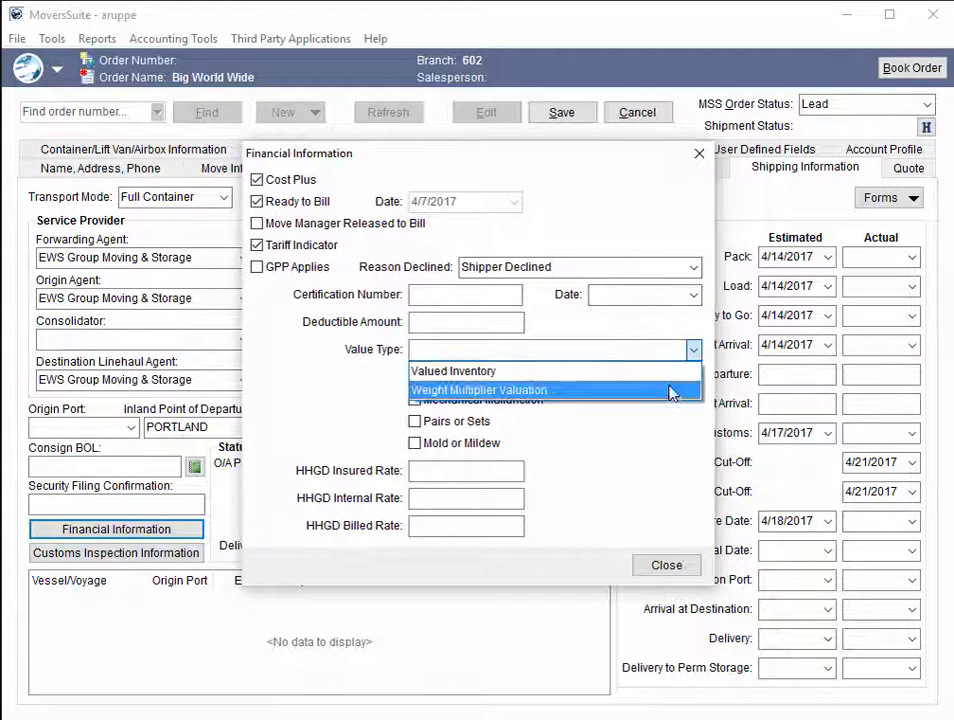
left_click(662, 374)
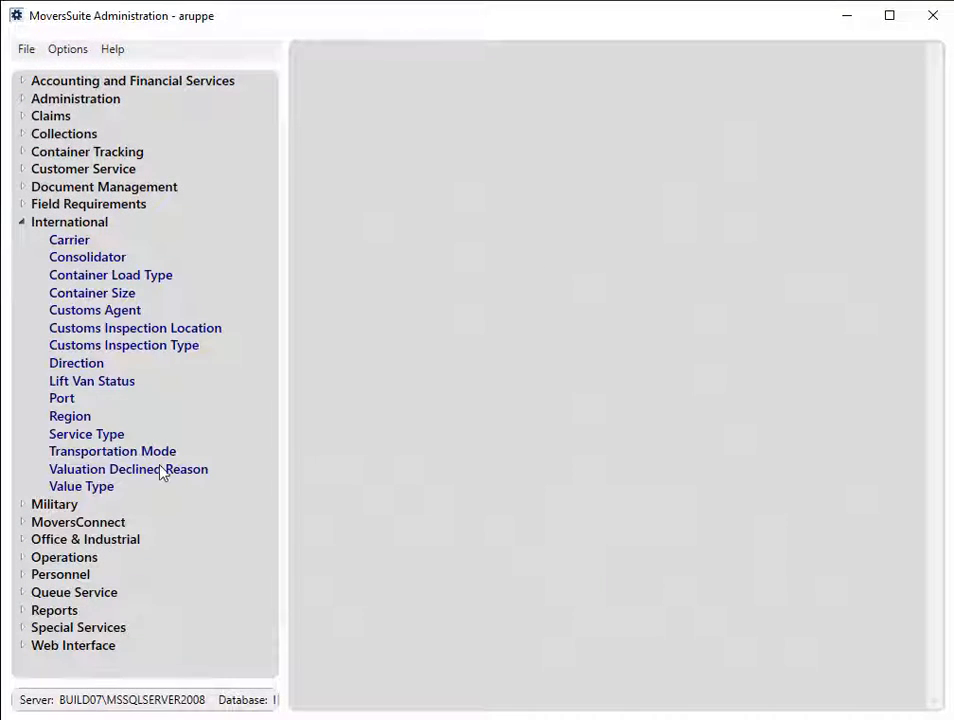
Step: In MoversSuite Administration, review the Shipper Declined valuation declined reason and the Weight Multiplier Valuation value type setup records
left_click(163, 470)
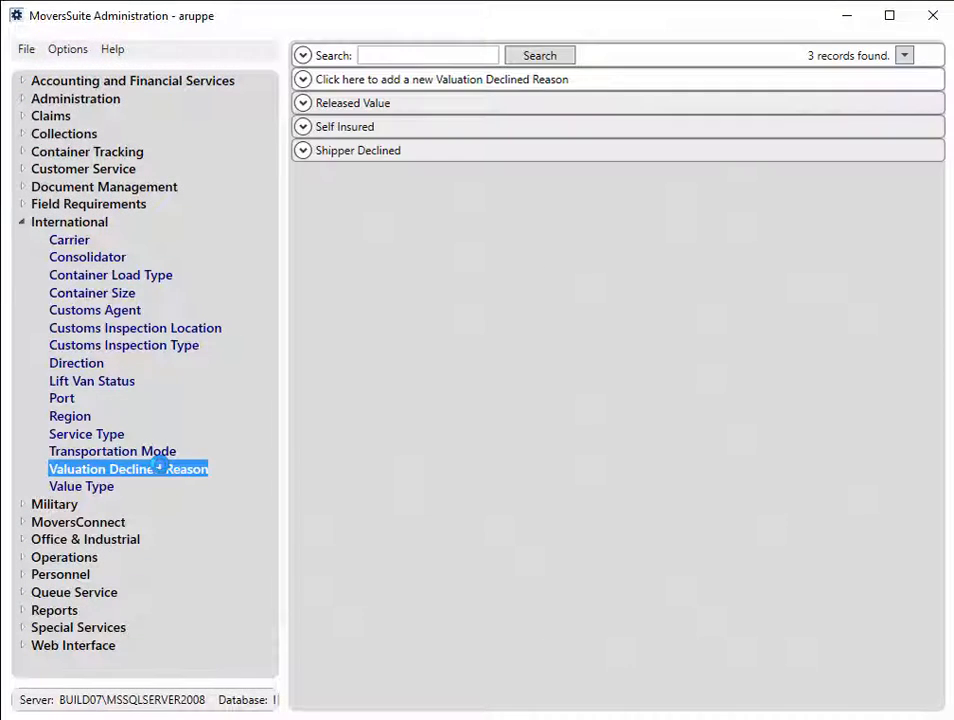
left_click(303, 151)
left_click(80, 486)
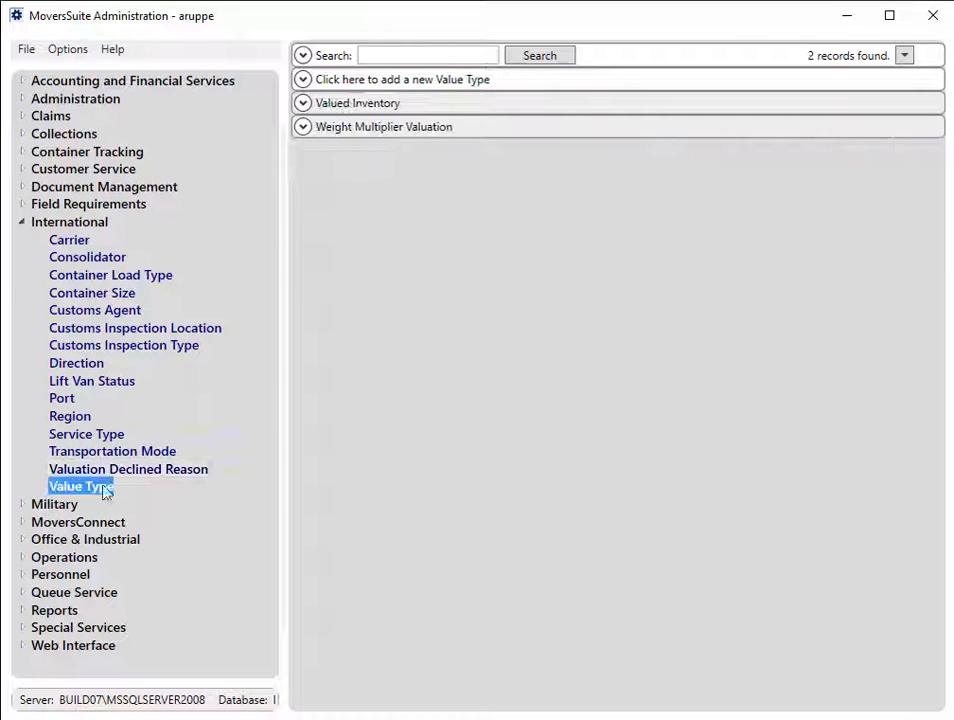
left_click(303, 128)
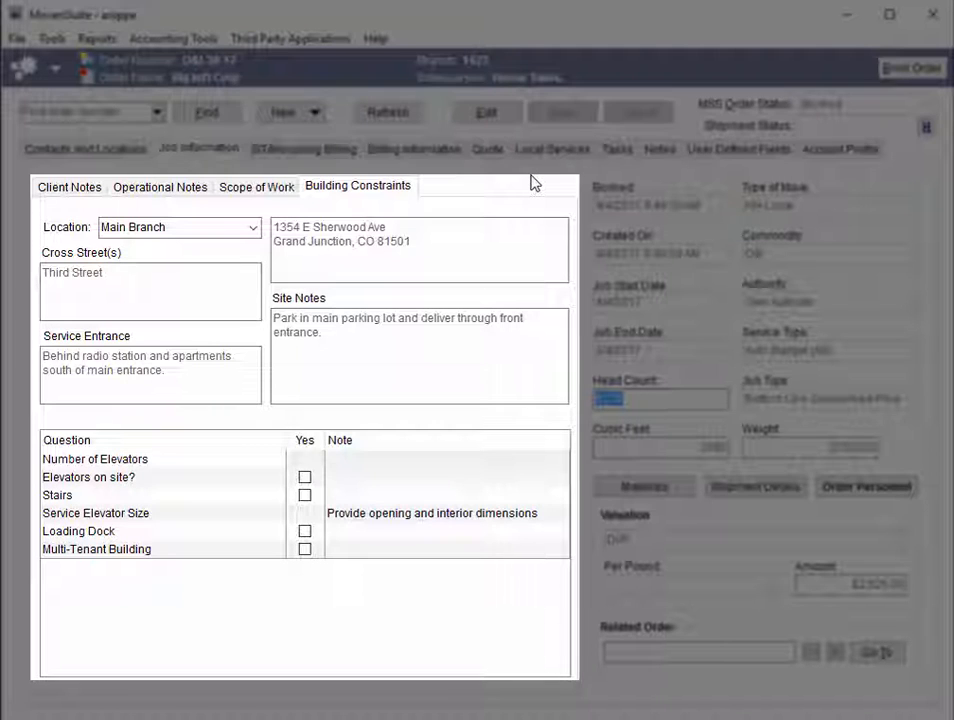
Step: In the MoversSuite order's building constraints, view the details for the Warehouse location
left_click(253, 228)
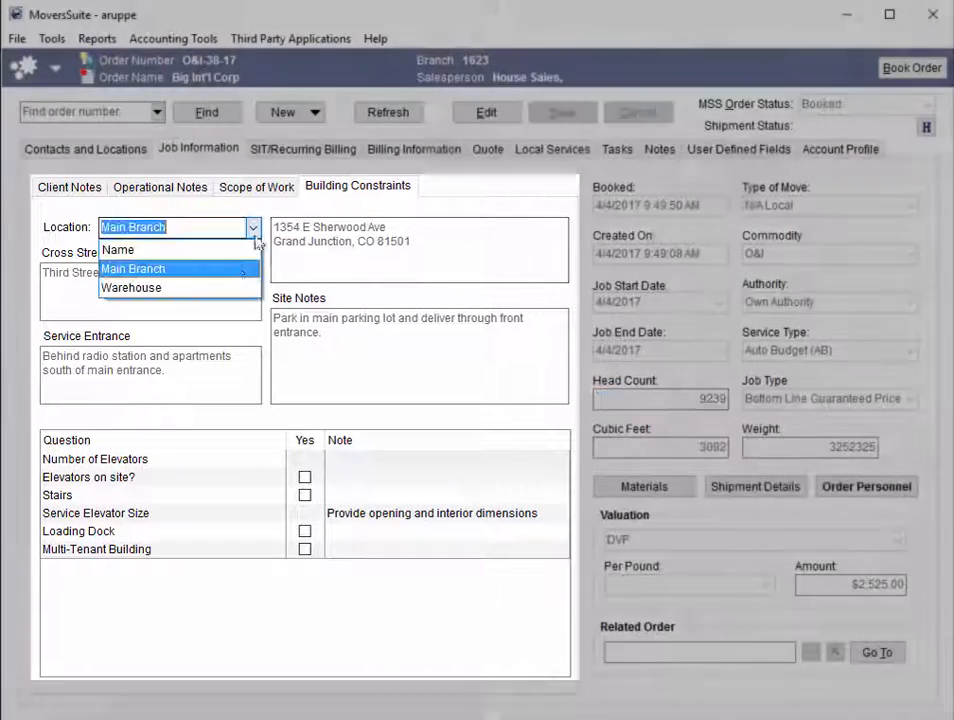
left_click(224, 289)
left_click(450, 256)
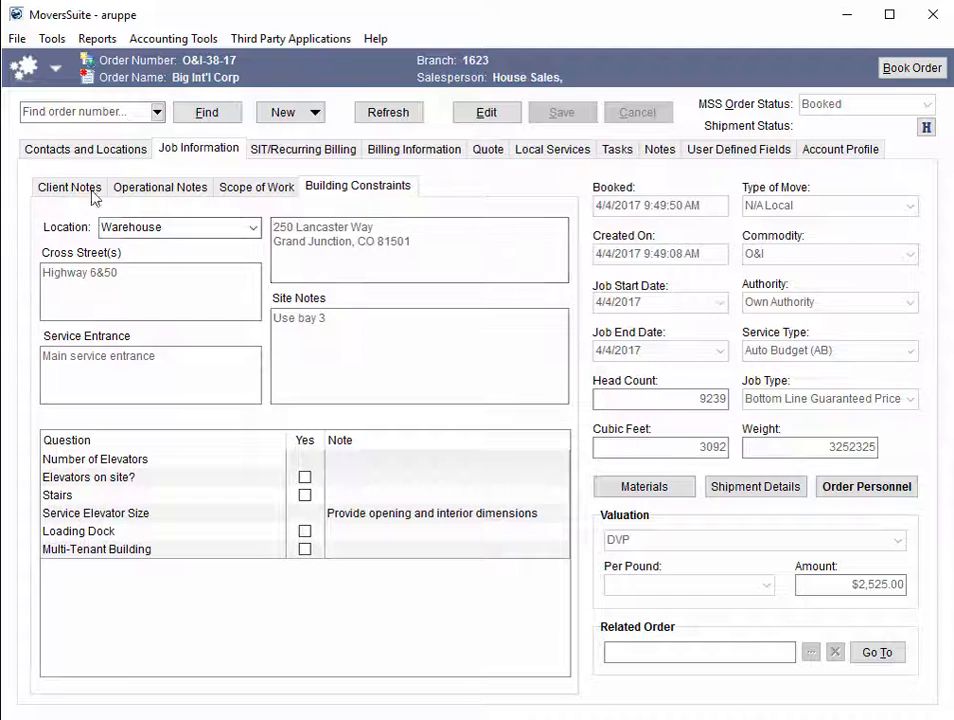
Step: Try Warehouse #57 as the order's Main Branch location building, switch back to Bank1 Main Office and close the location without saving
left_click(72, 148)
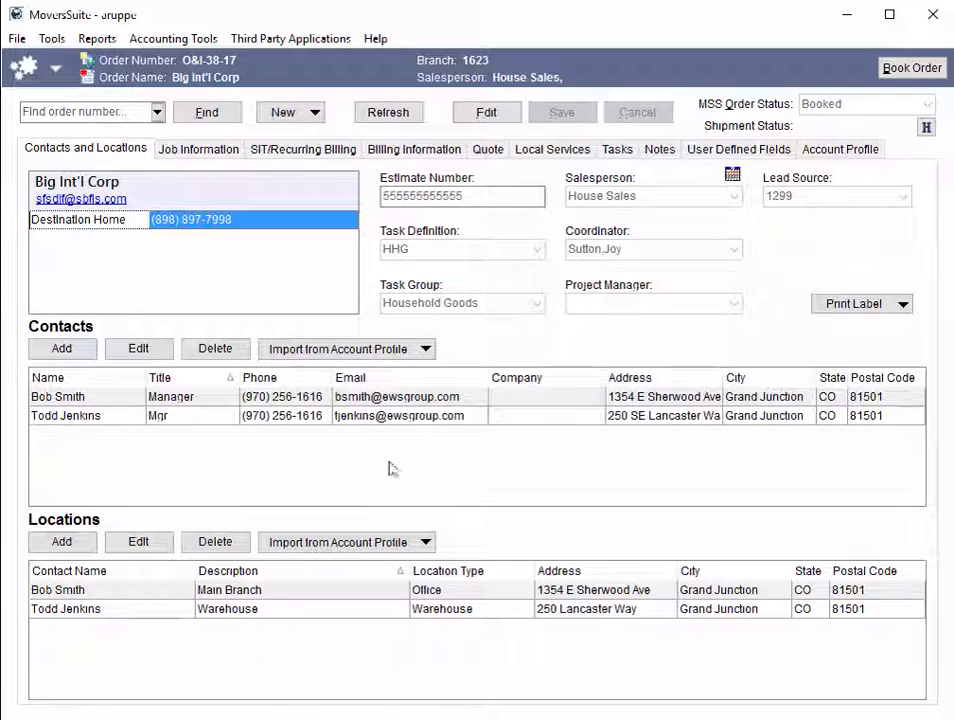
left_click(367, 590)
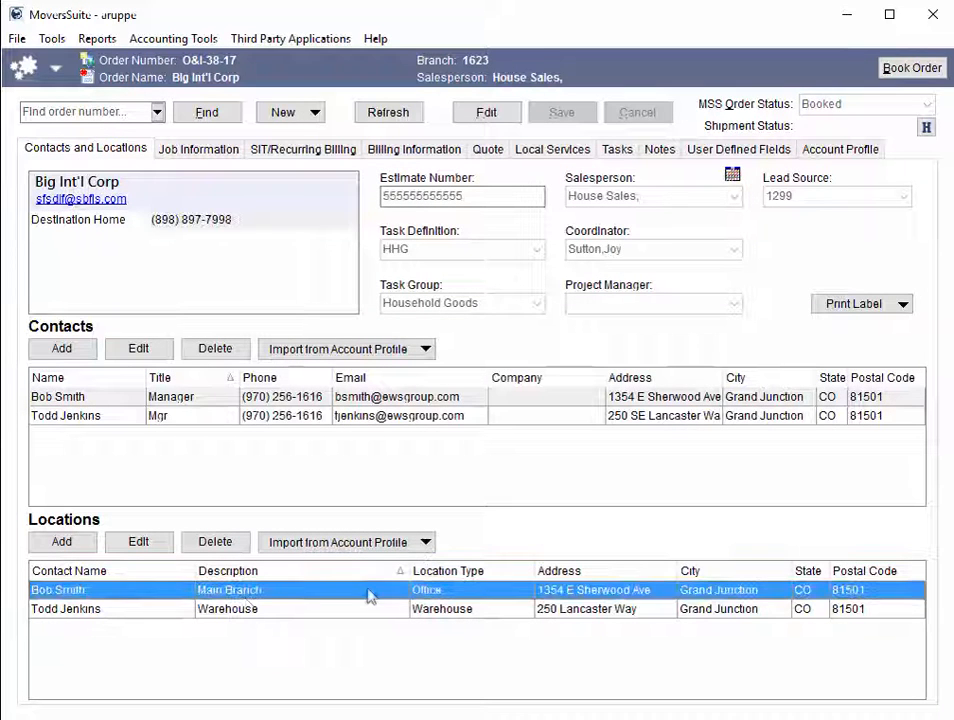
left_click(157, 552)
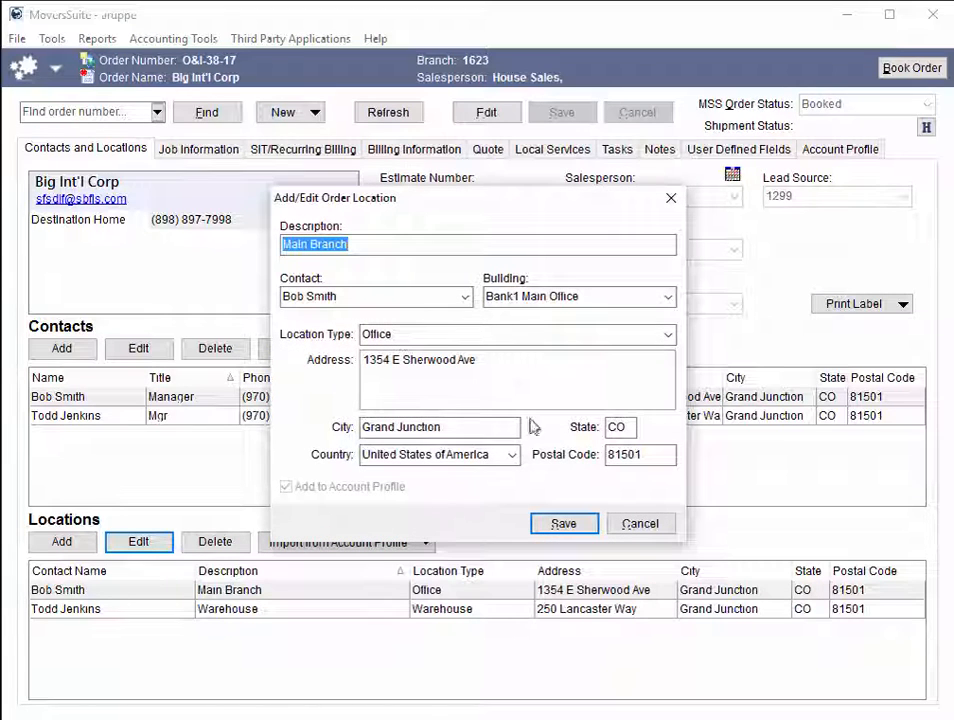
left_click(667, 298)
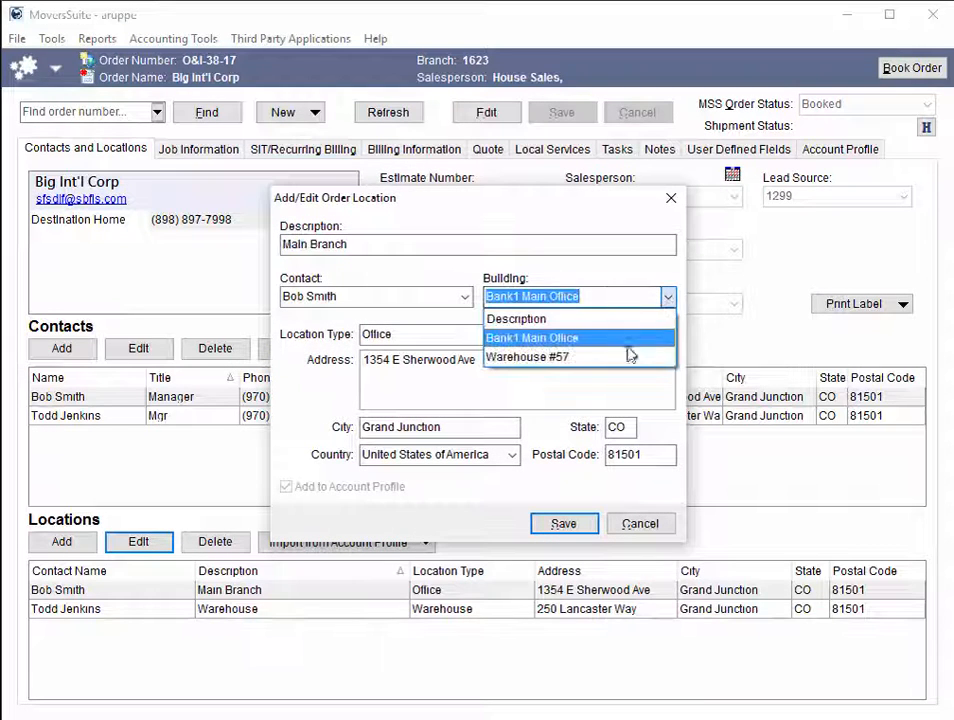
left_click(628, 356)
left_click(660, 300)
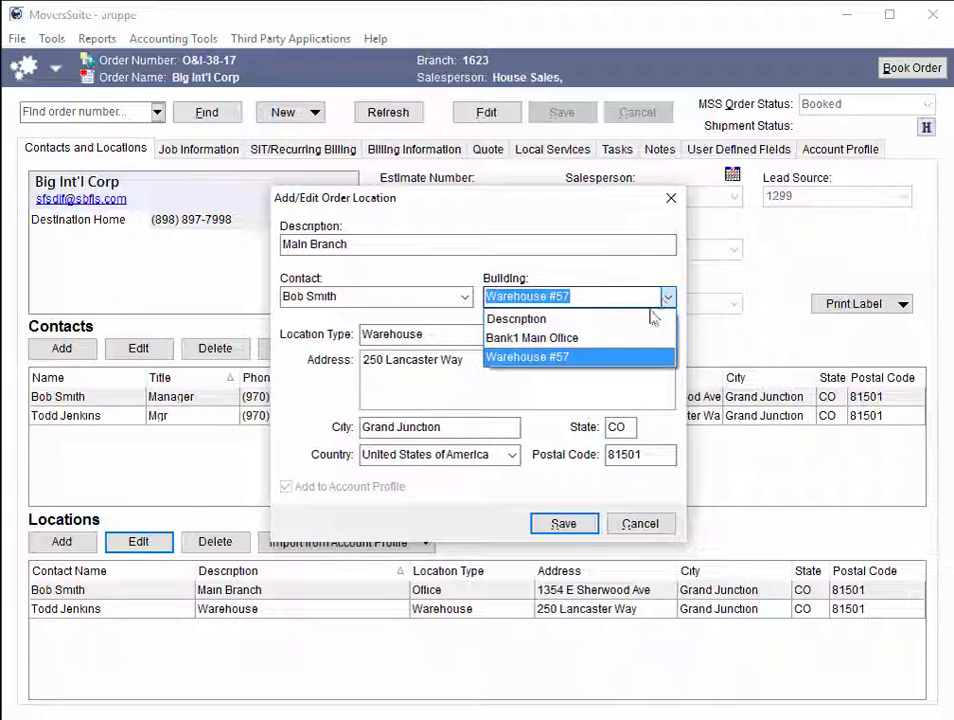
left_click(624, 338)
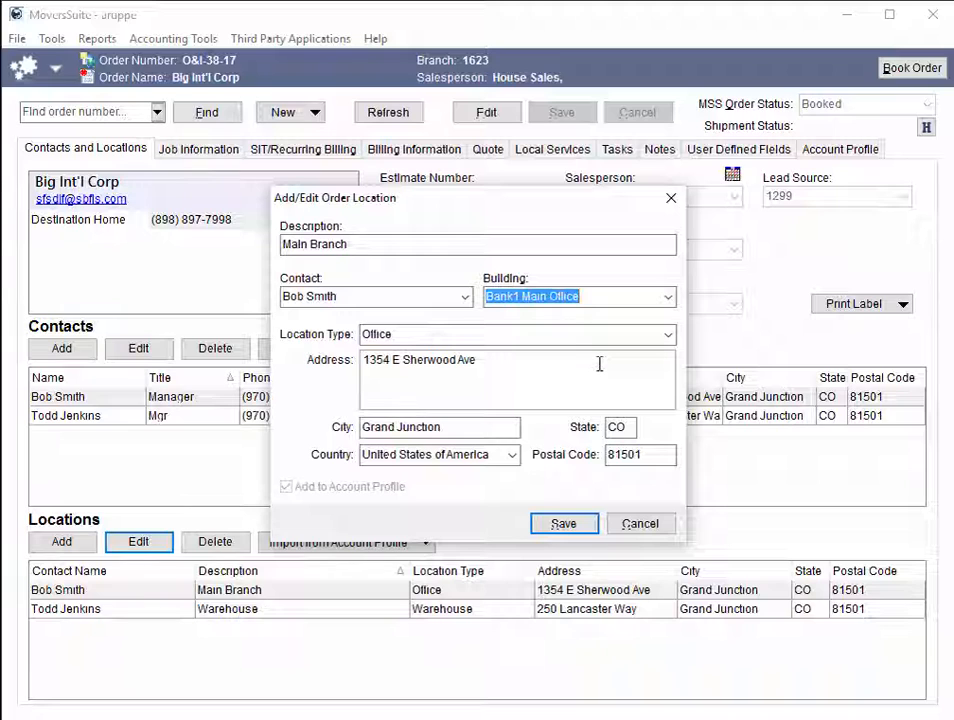
left_click(639, 524)
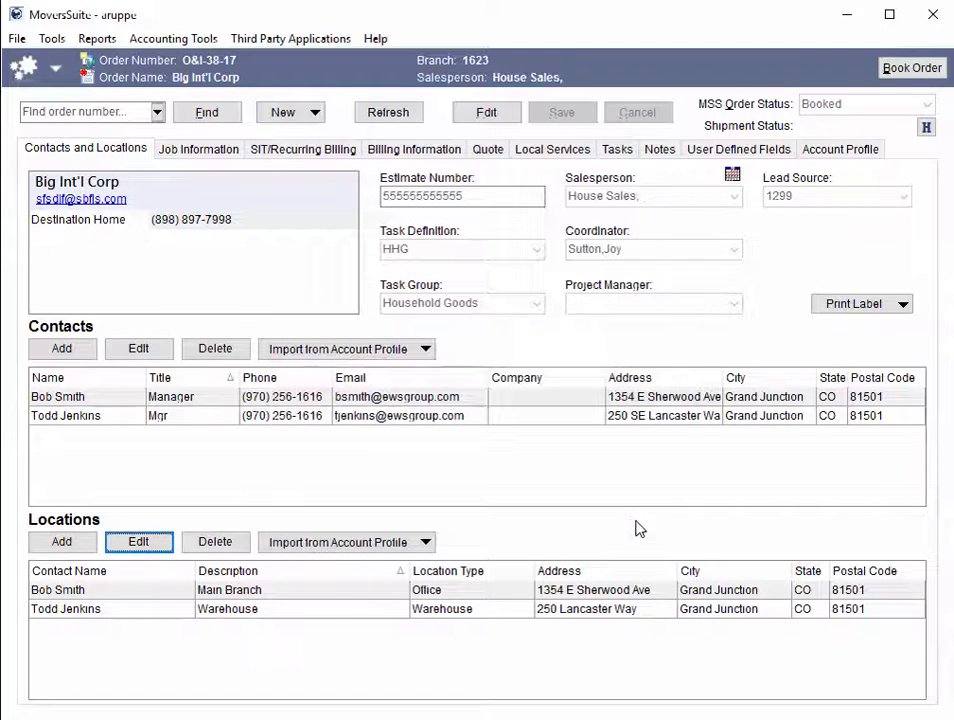
Step: Edit the order's building constraints for the Main Branch location, changing the cross street to Fourth Street
left_click(486, 112)
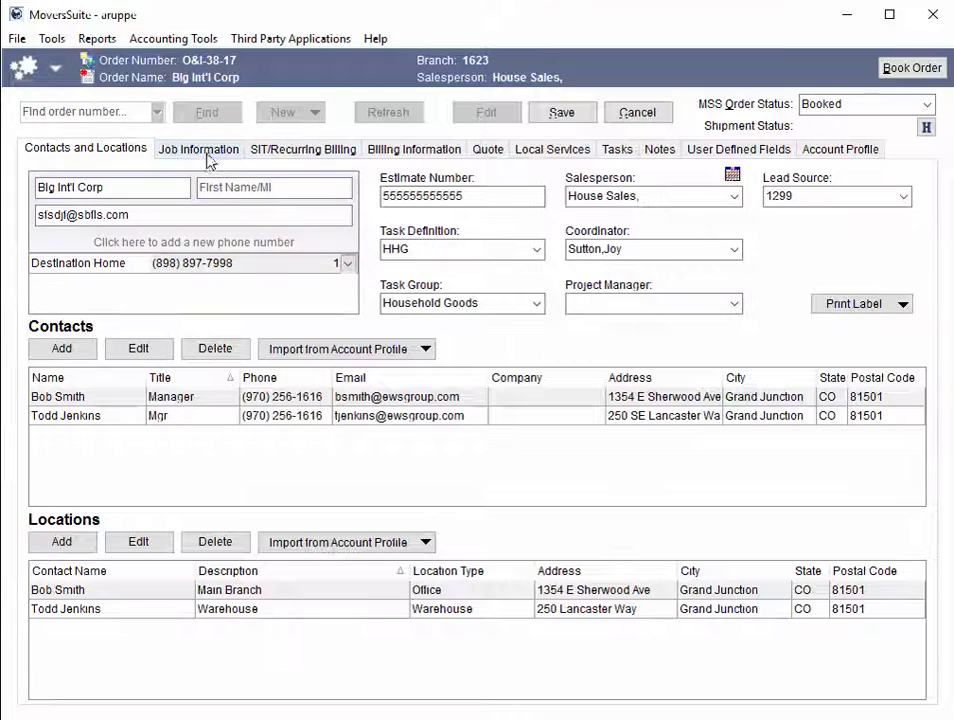
left_click(208, 155)
left_click(252, 228)
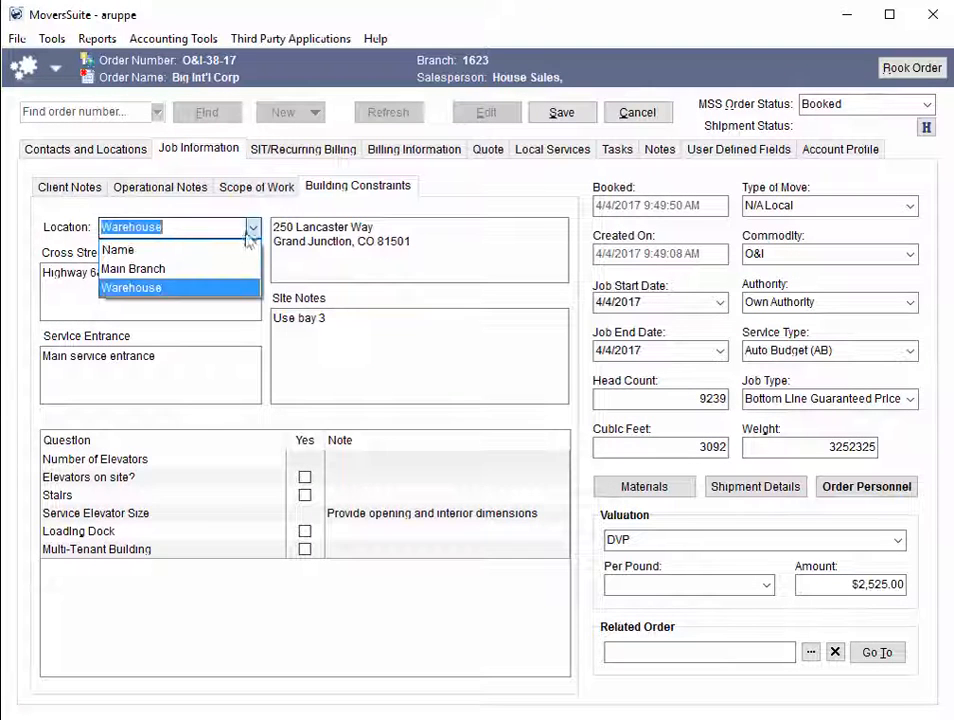
left_click(222, 269)
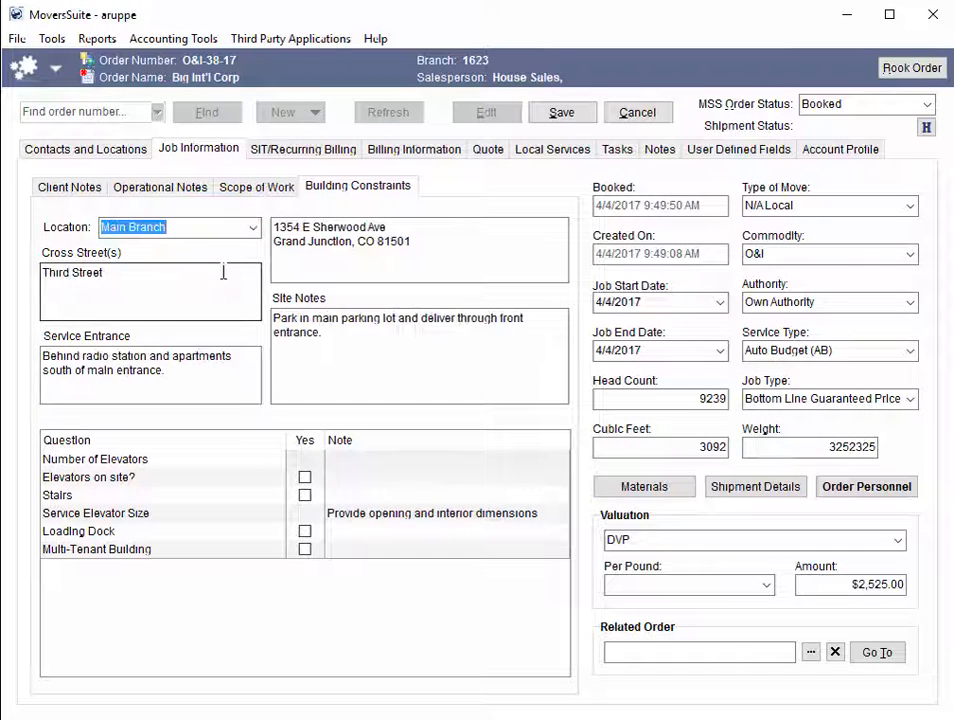
left_click(158, 272)
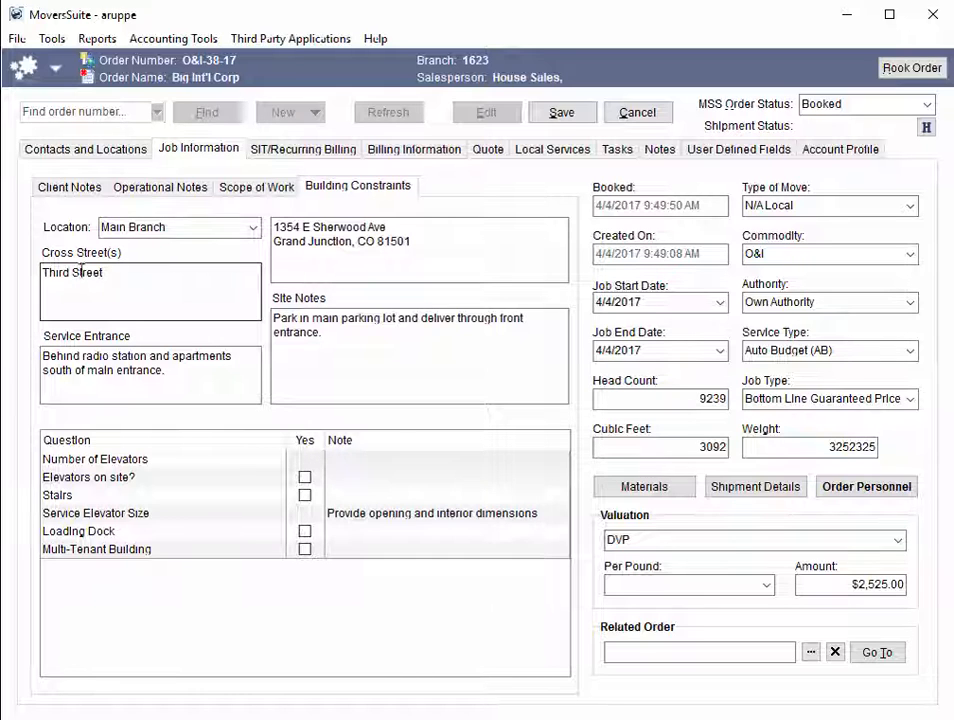
double_click(50, 272)
type("Fourth")
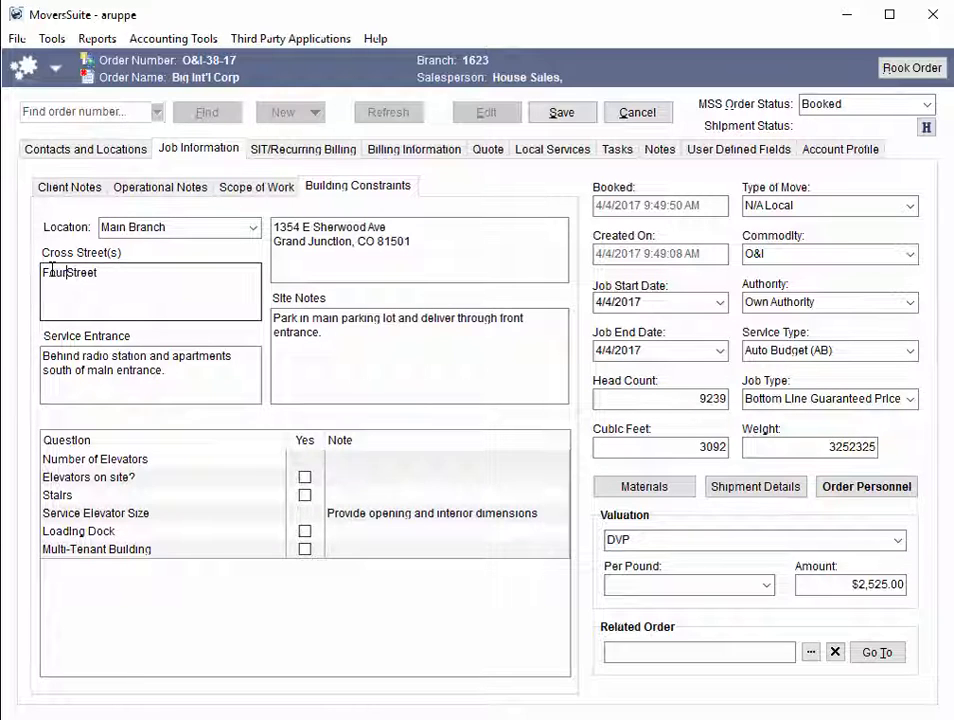
Step: Enter 3 as the Number of Elevators note, mark Elevators on site? as yes, and save the order
left_click(323, 332)
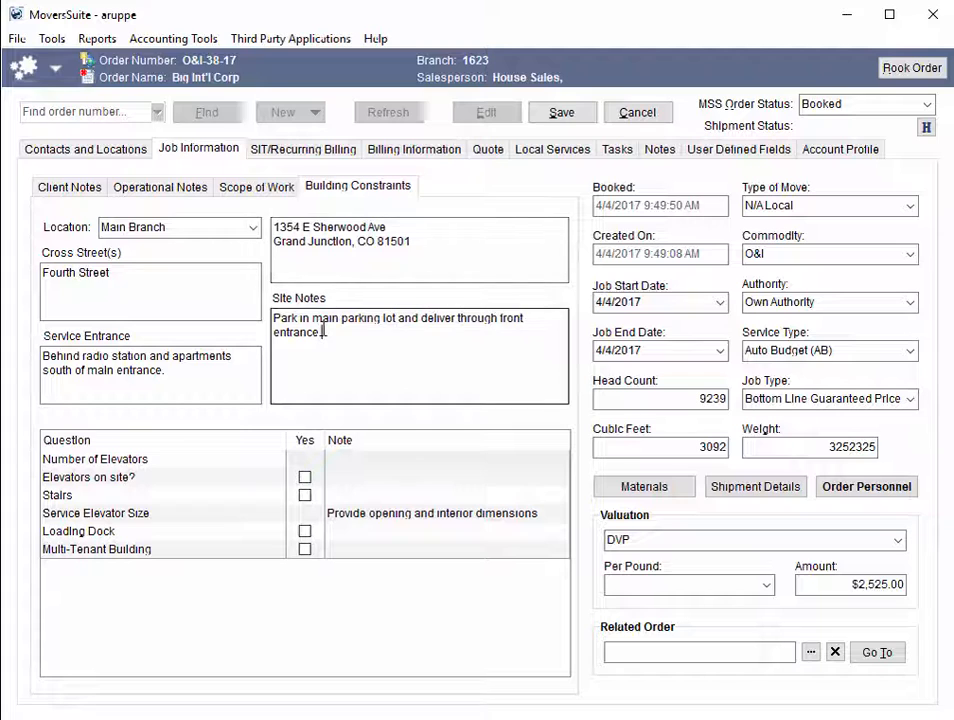
left_click(352, 462)
type("3")
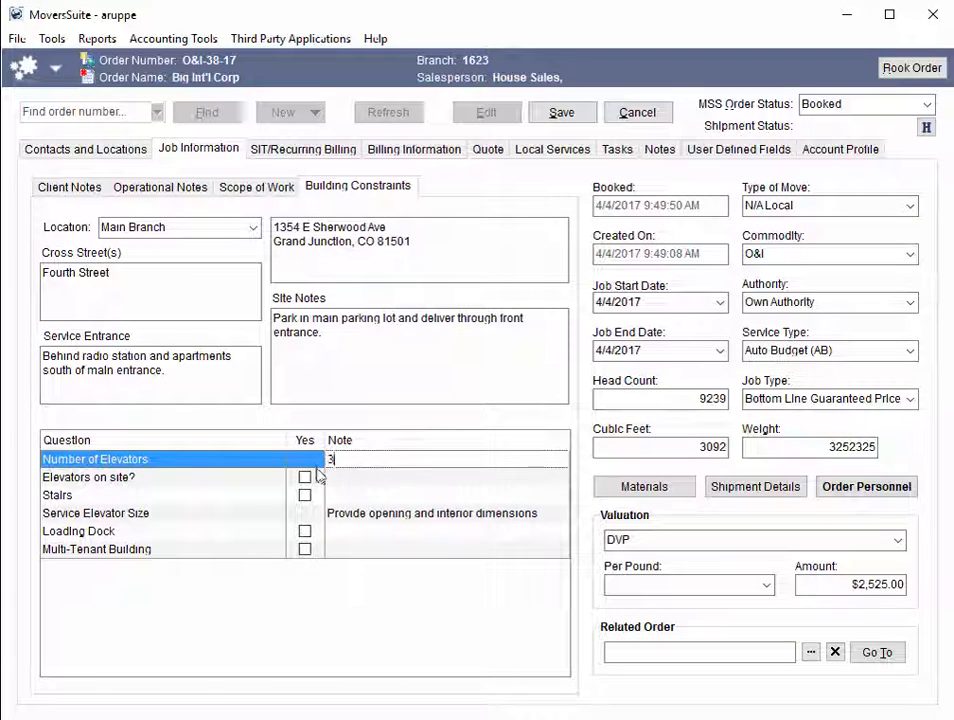
left_click(305, 478)
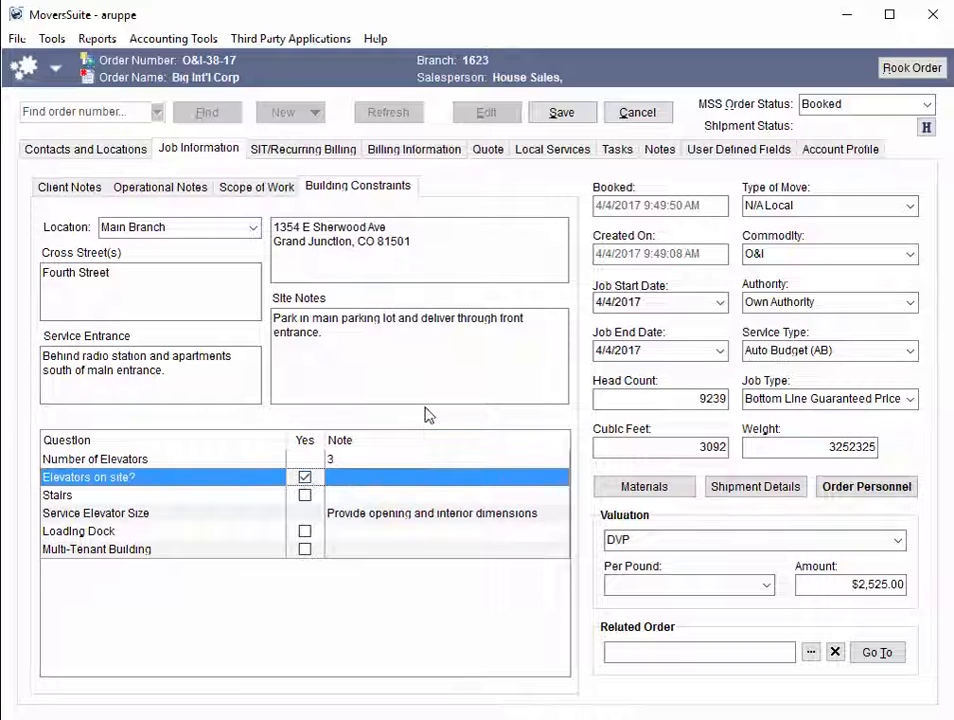
left_click(561, 112)
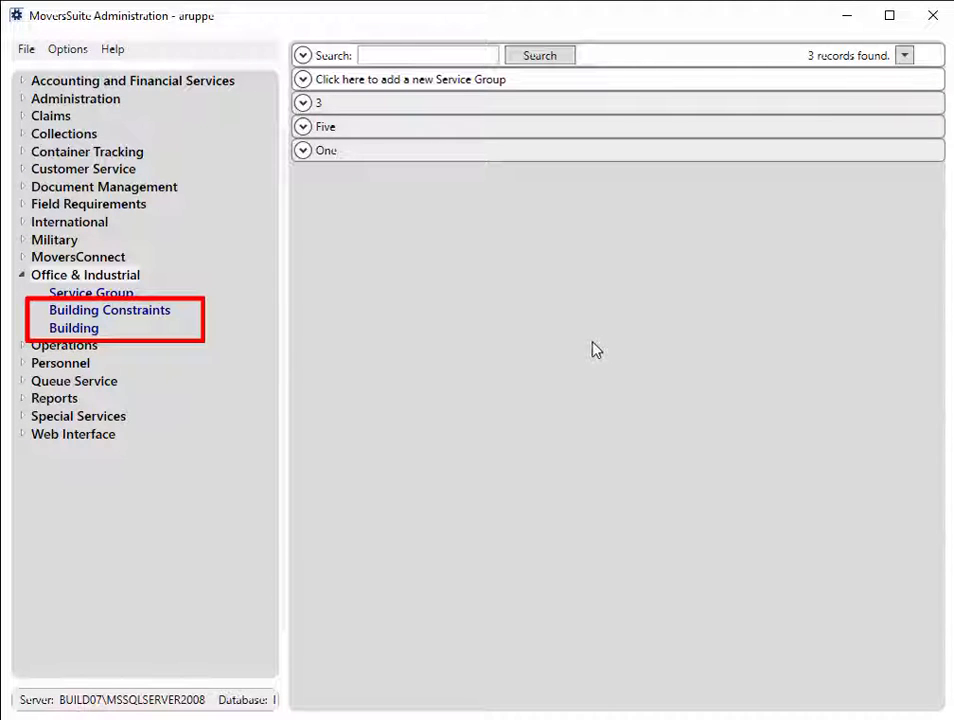
Step: In MoversSuite Administration, review the Warehouse #57 and Bank1 Main Office building setup records
left_click(94, 329)
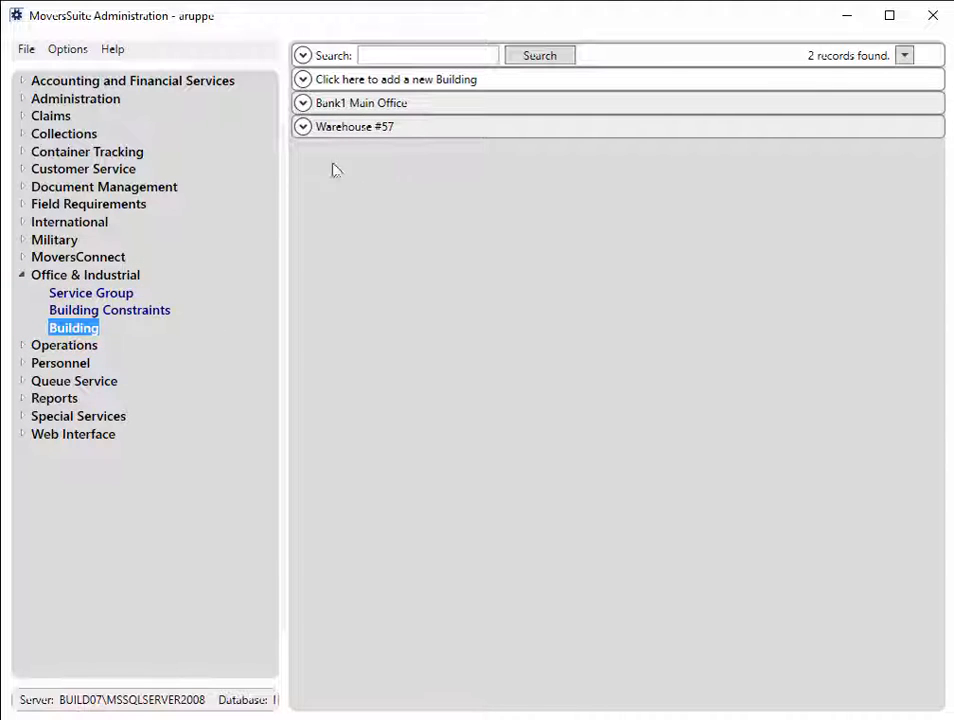
left_click(303, 127)
left_click(302, 103)
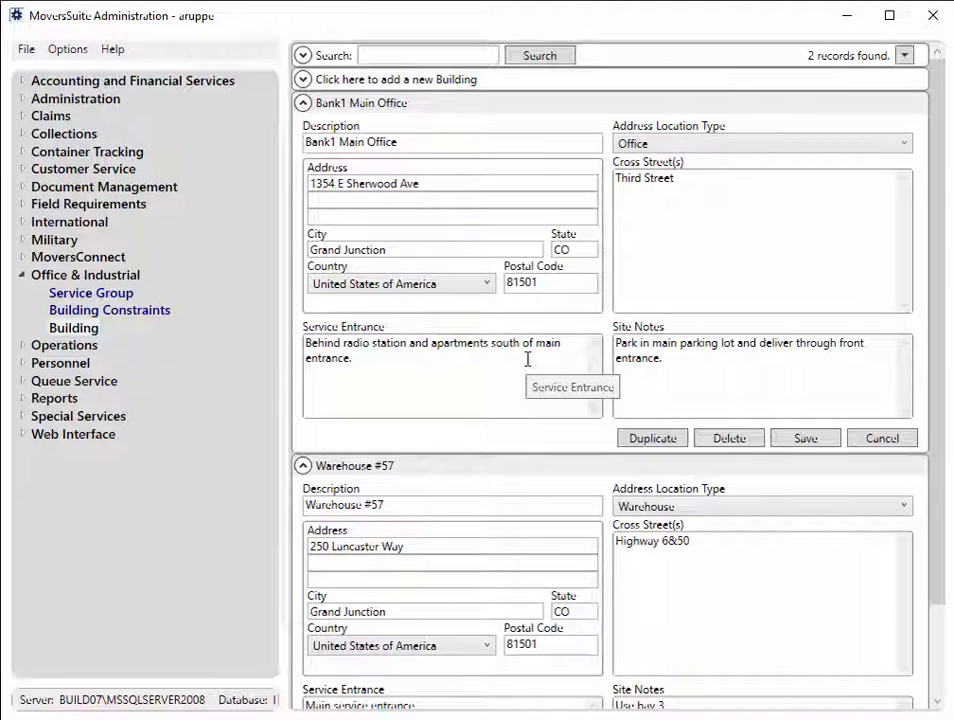
left_click(302, 465)
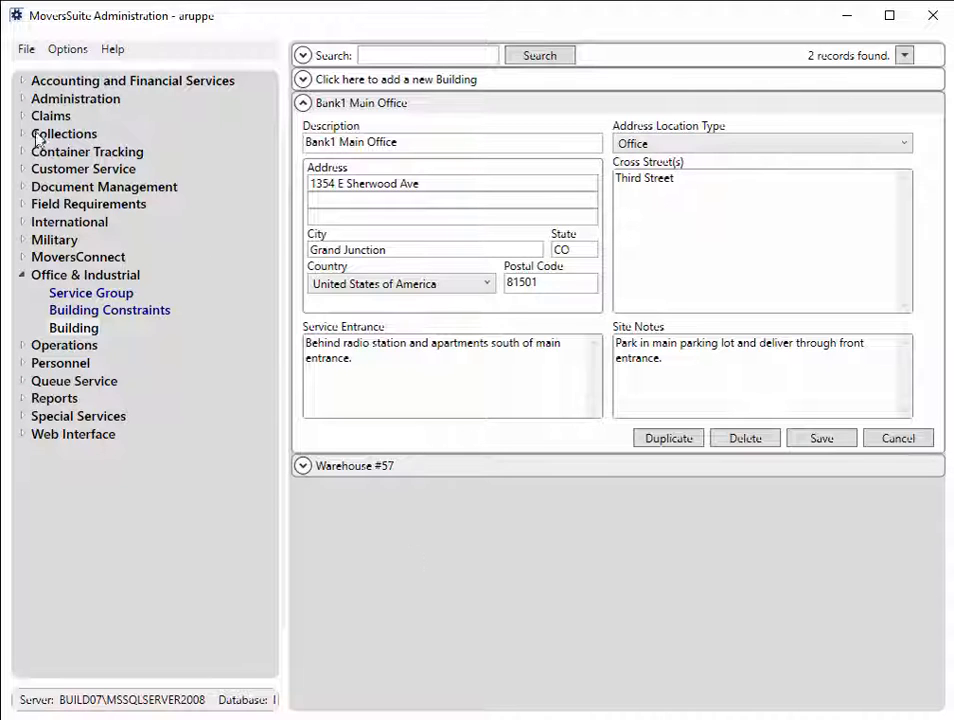
Step: Open the Main Branch preset address of the O&I account profile
left_click(22, 169)
left_click(84, 213)
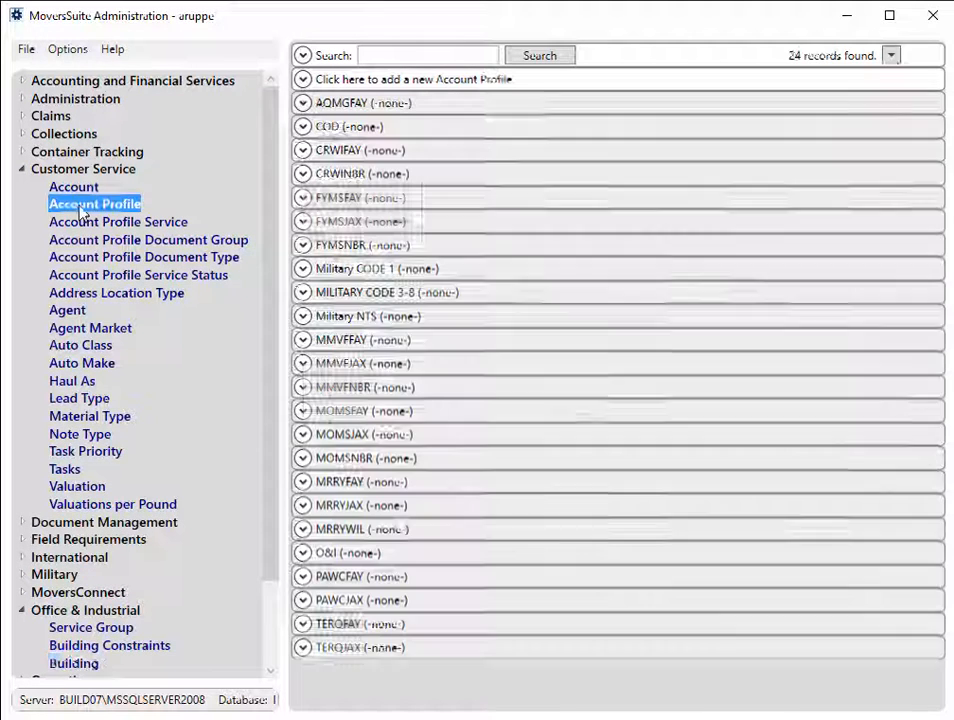
left_click(394, 553)
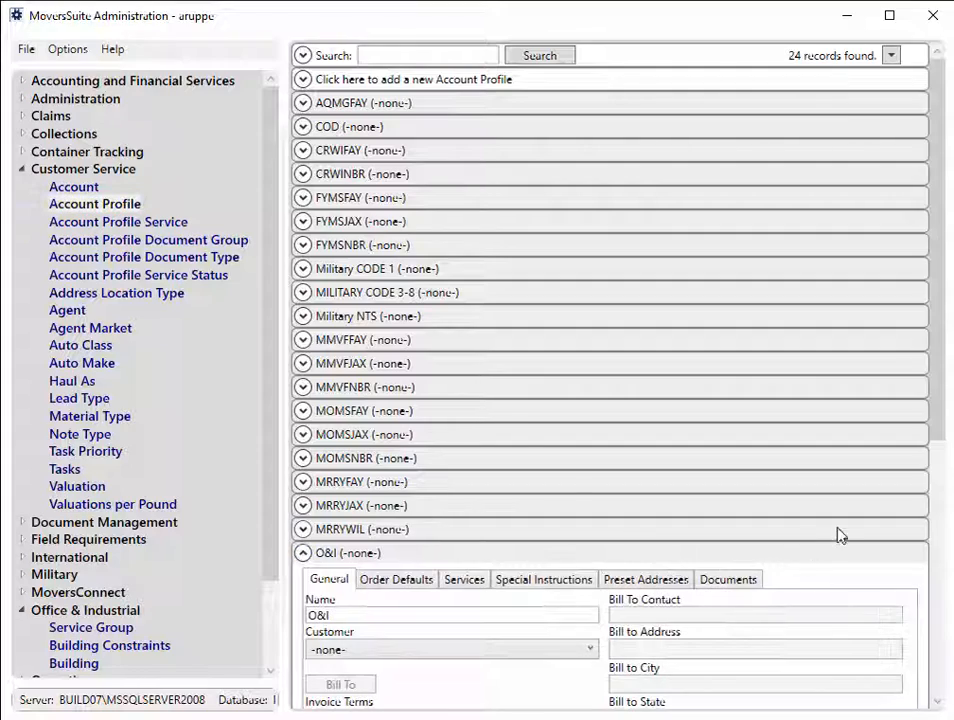
scroll(931, 486, "down", 6)
left_click(666, 238)
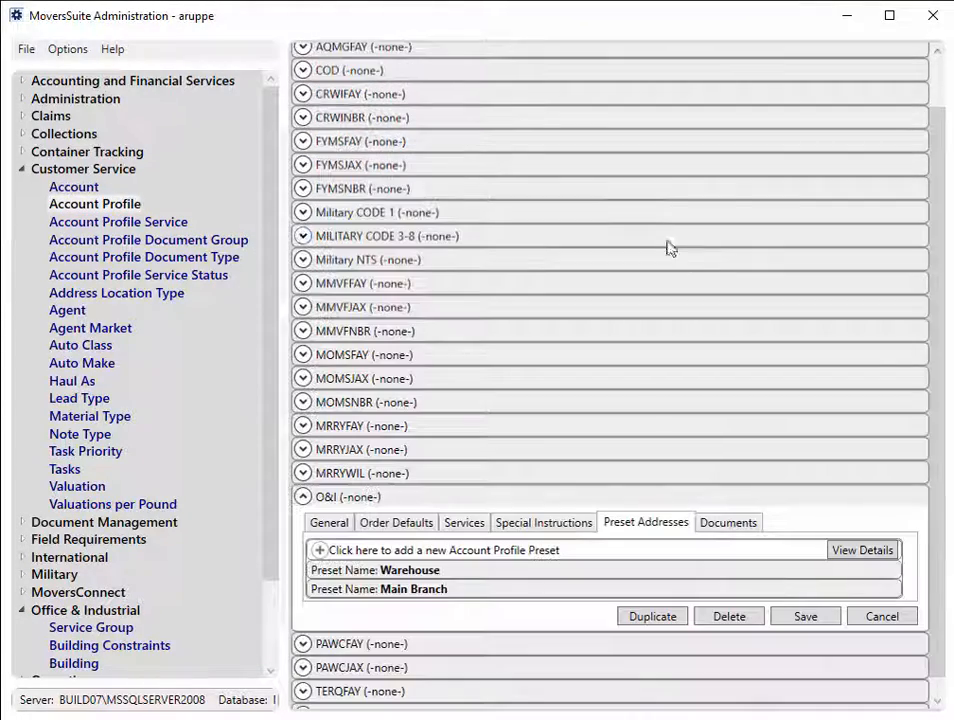
left_click_drag(939, 364, 939, 445)
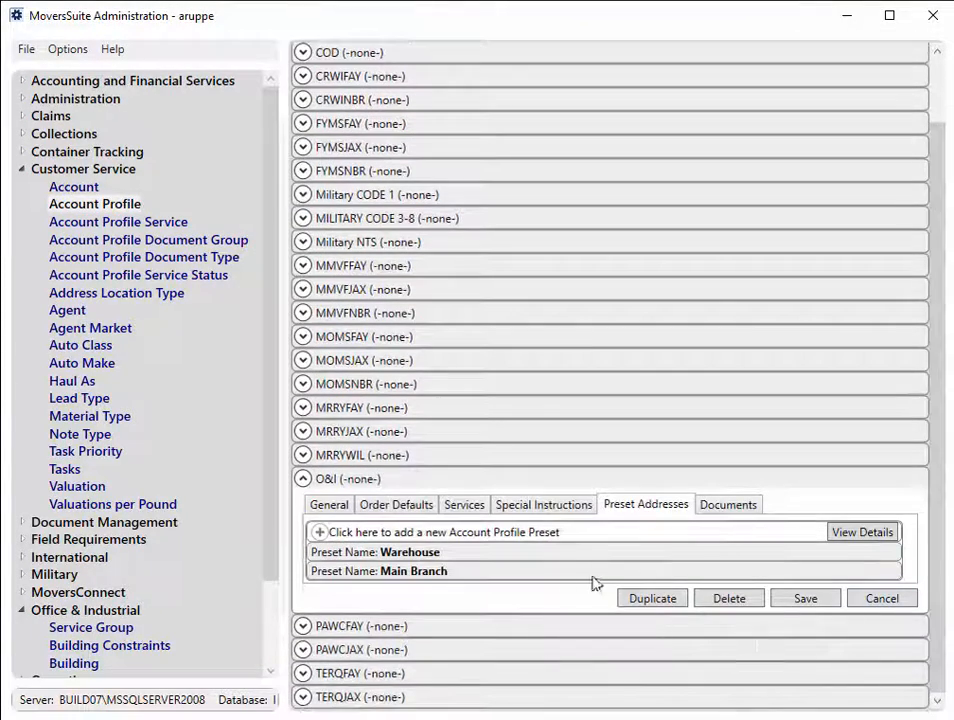
double_click(494, 571)
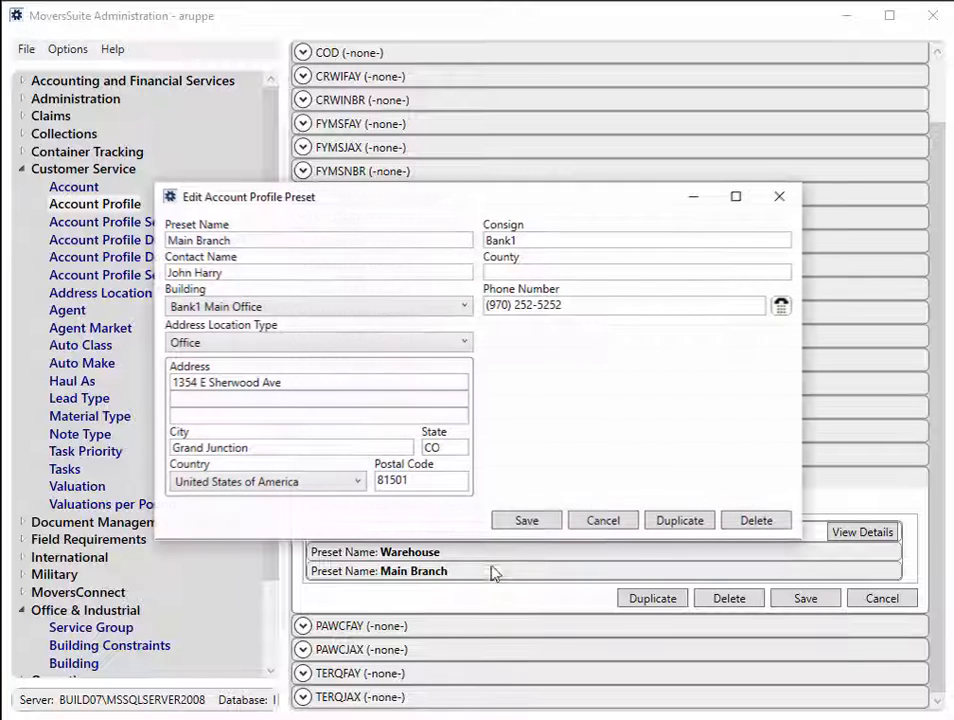
Step: Try Warehouse #57 as the building for the Main Branch preset address and cancel the edit
left_click(441, 308)
left_click(390, 368)
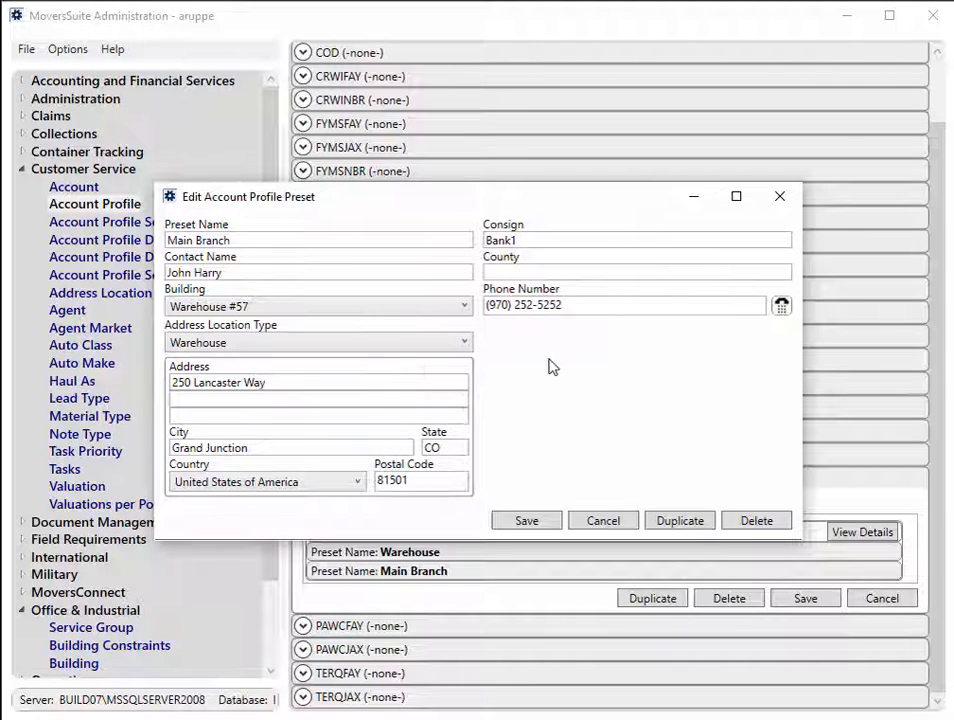
left_click(615, 526)
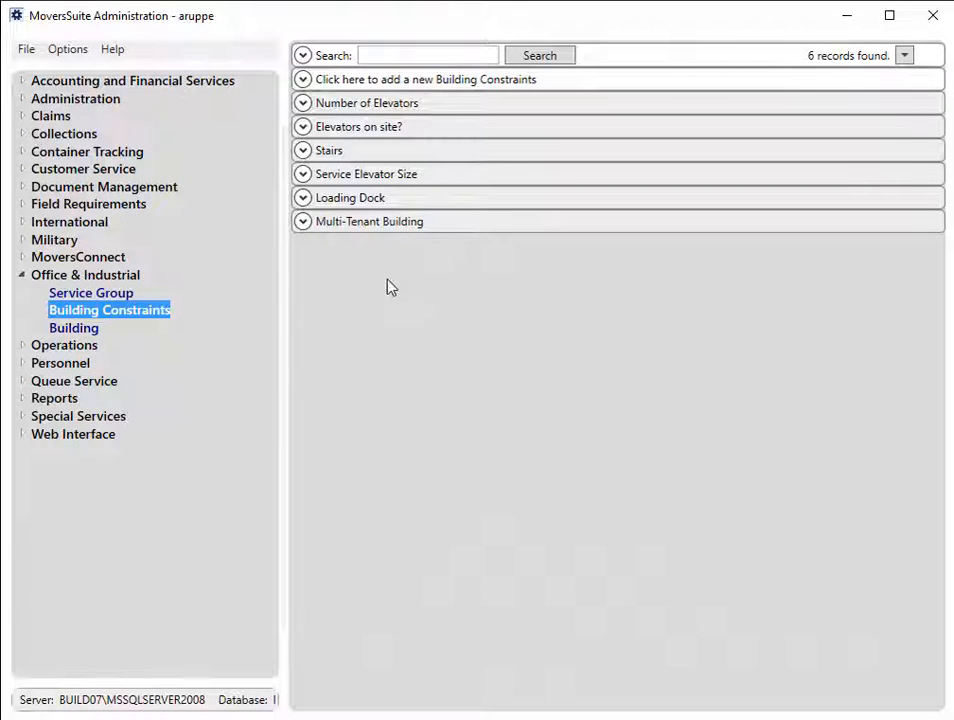
Step: Review the setup of the Number of Elevators, Elevators on site? and Service Elevator Size building constraints
left_click(303, 106)
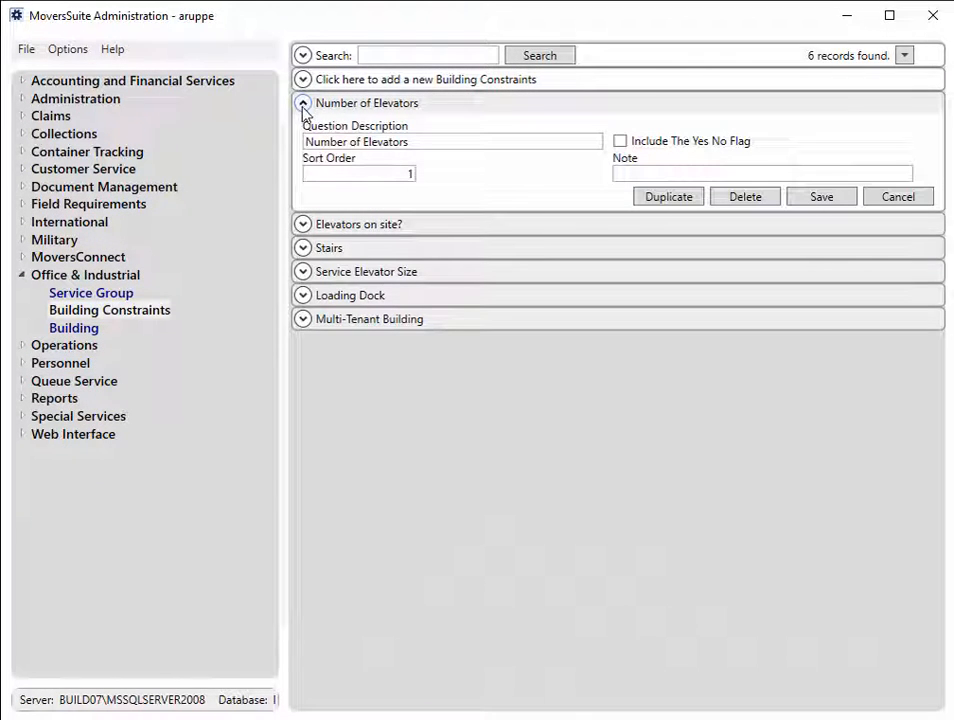
left_click(303, 224)
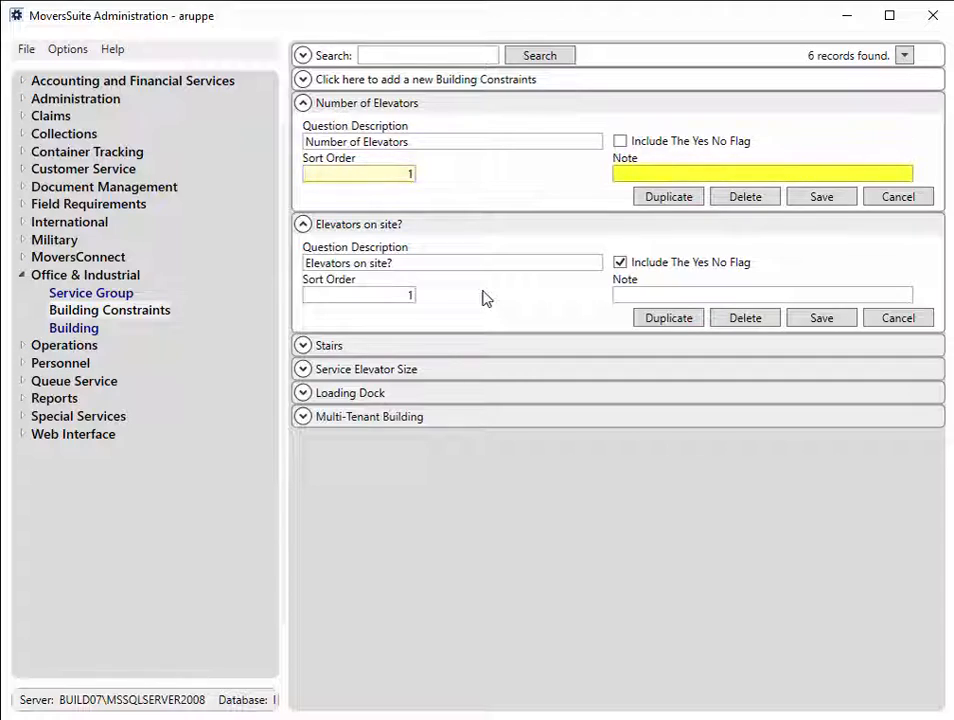
left_click(314, 366)
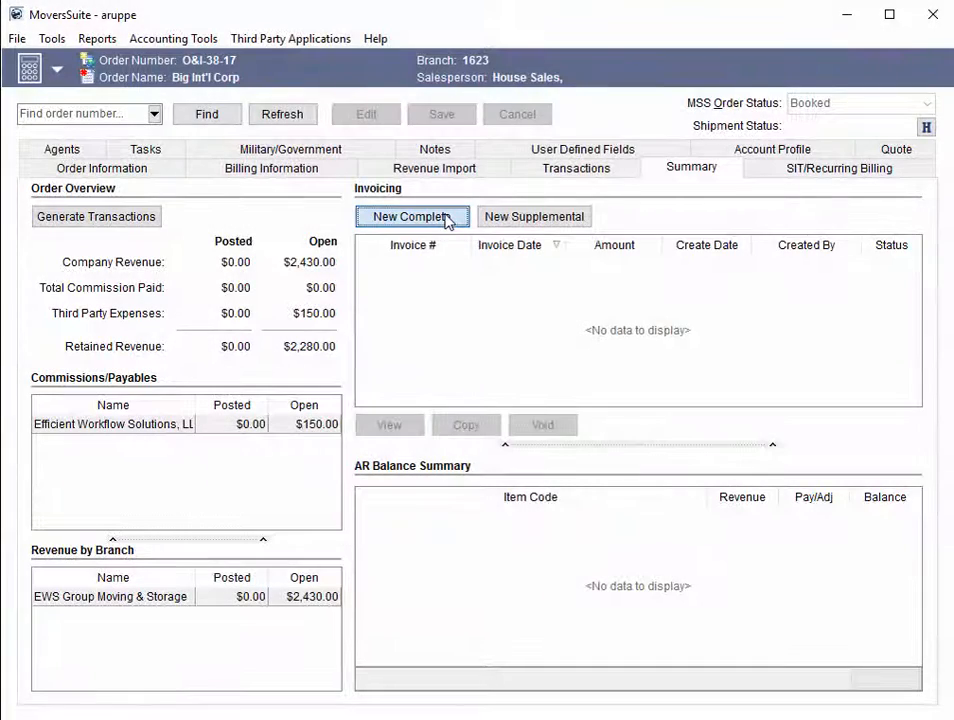
Step: Continue the existing complete invoice draft for the Big Int'l Corp order and re-order its invoice lines by description
left_click(446, 221)
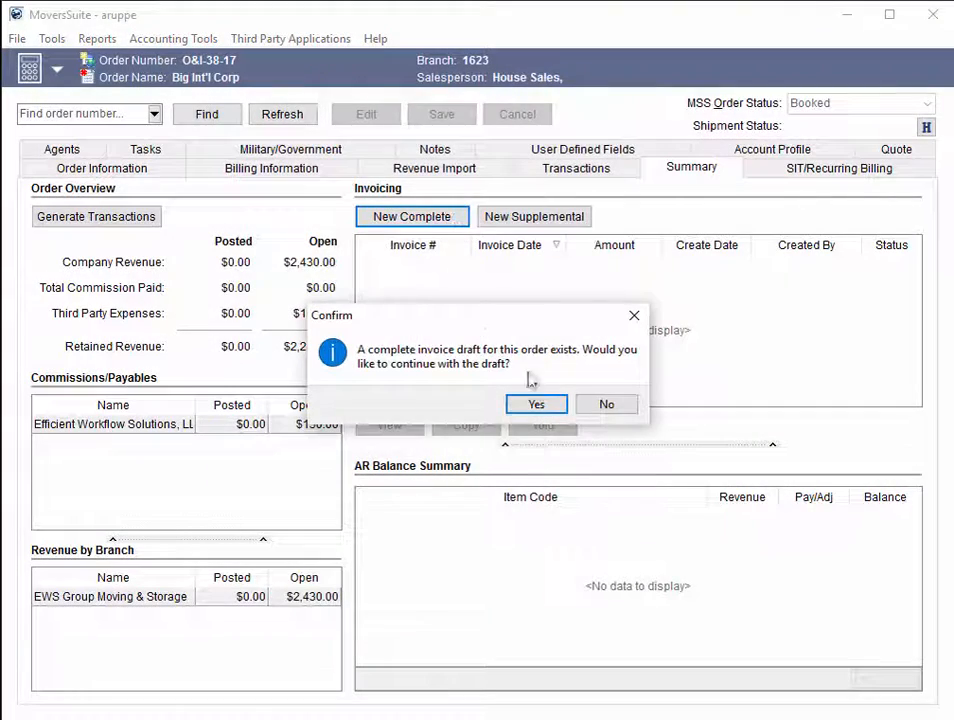
left_click(556, 410)
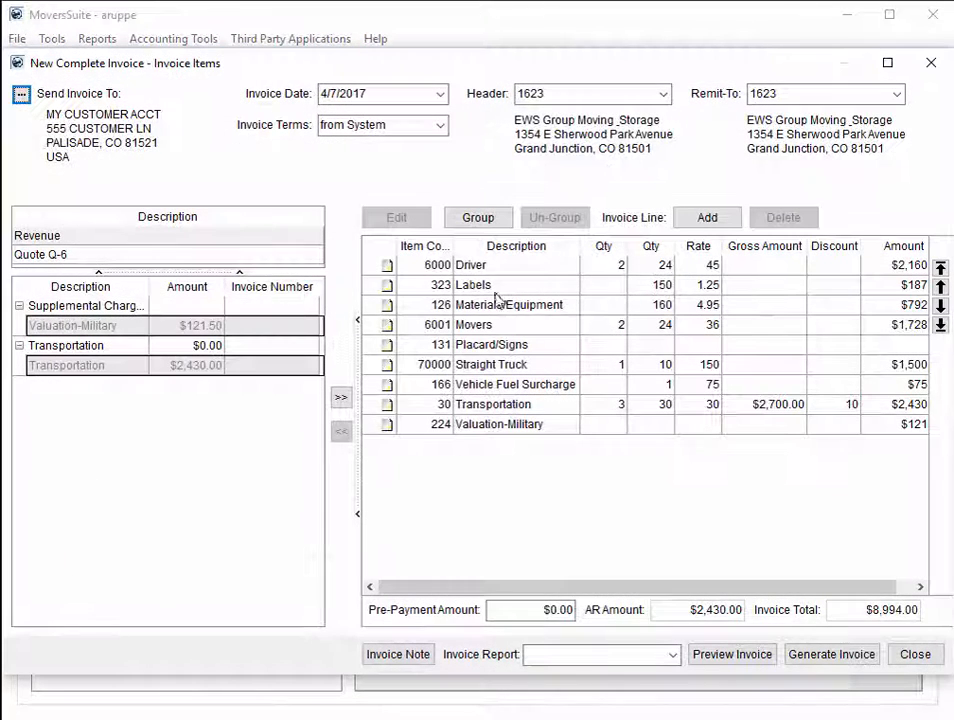
right_click(492, 287)
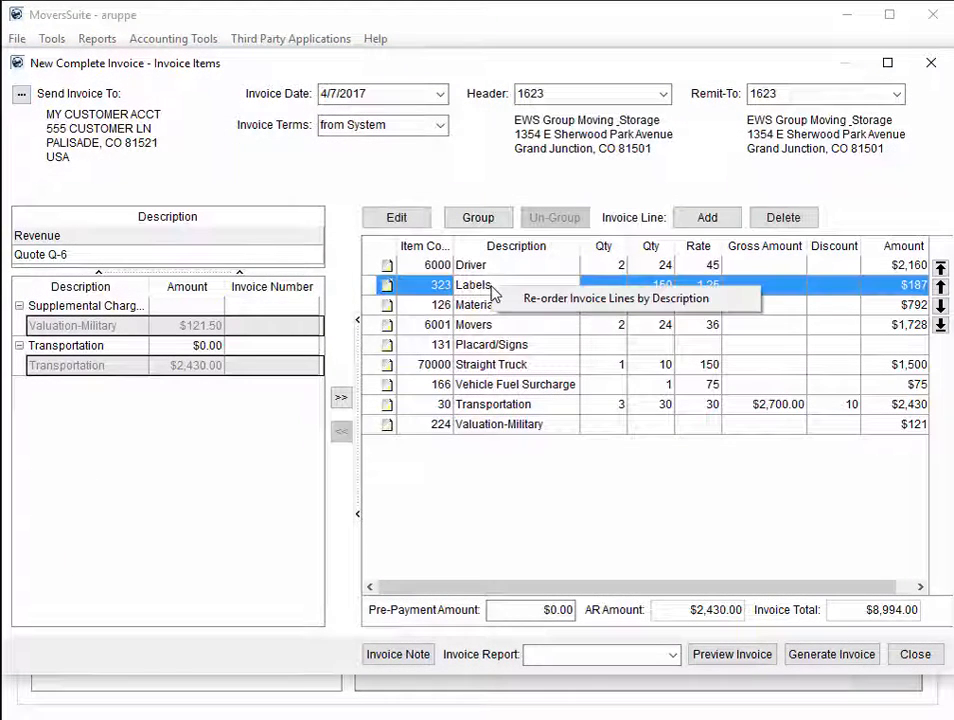
left_click(737, 303)
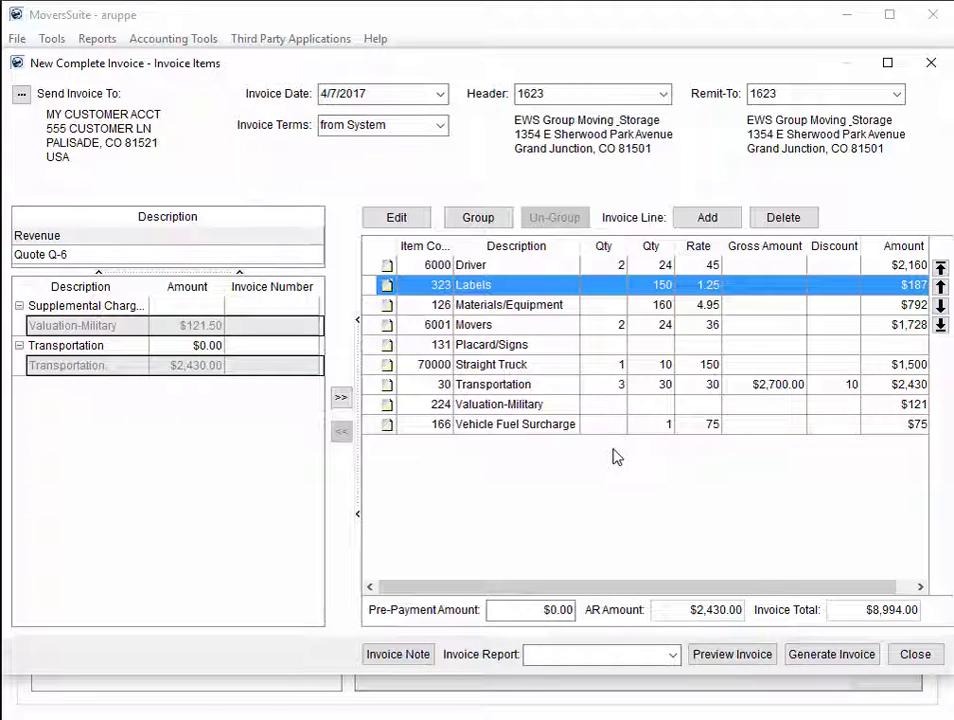
Step: Group the Labels, Materials/Equipment and Movers invoice lines under the description "Group"
left_click(487, 328, "shift")
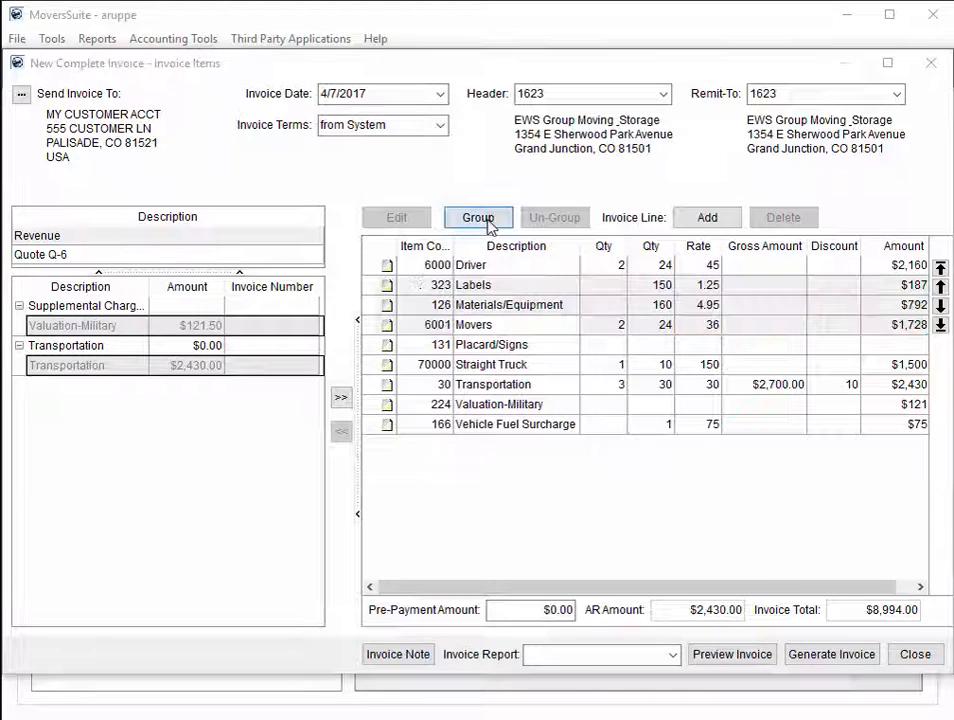
left_click(470, 218)
type("Group")
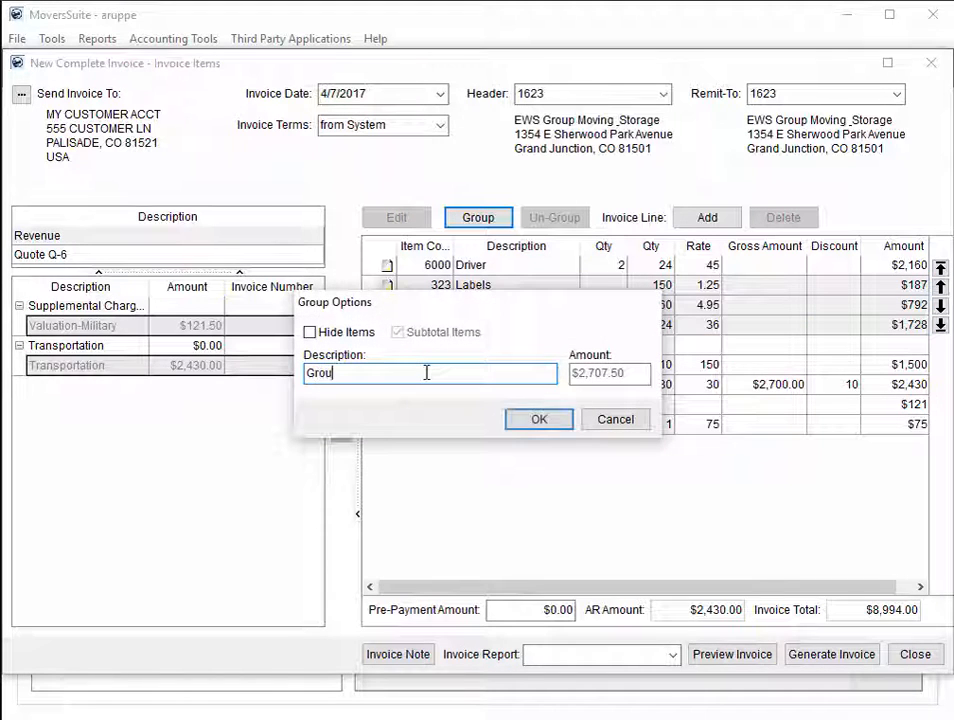
left_click(539, 420)
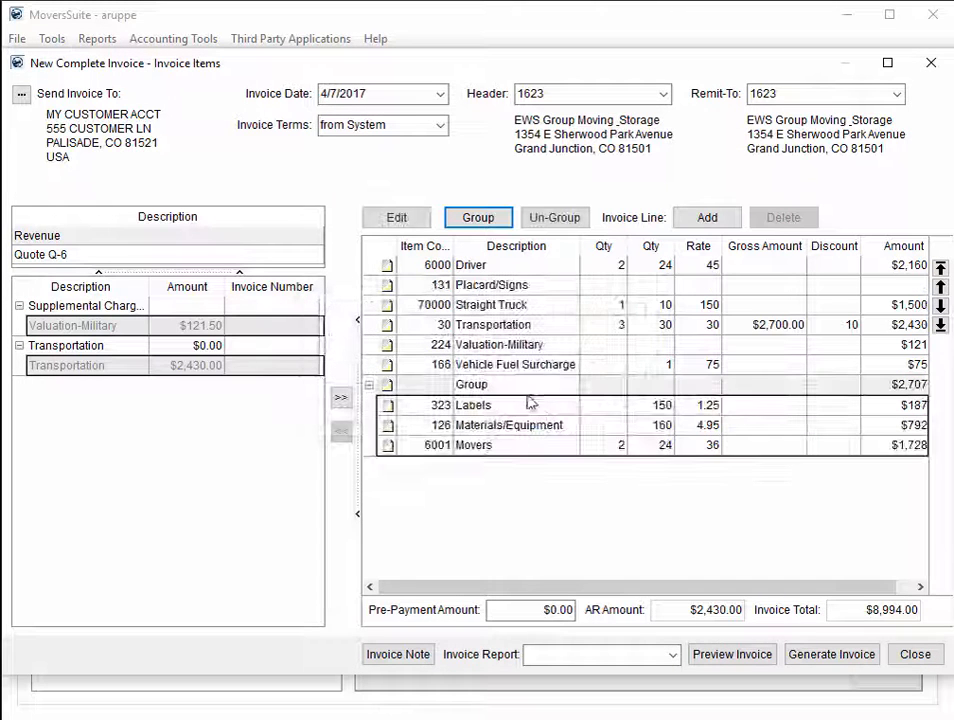
Step: Re-order the invoice lines by description again with the new group included
left_click(505, 390)
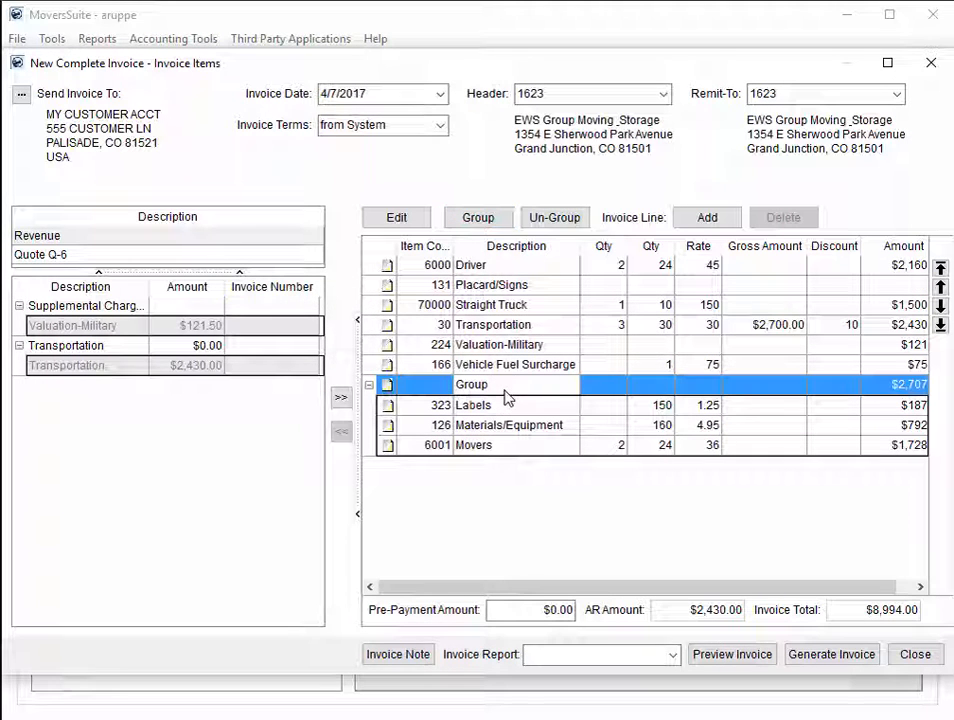
right_click(490, 285)
left_click(541, 296)
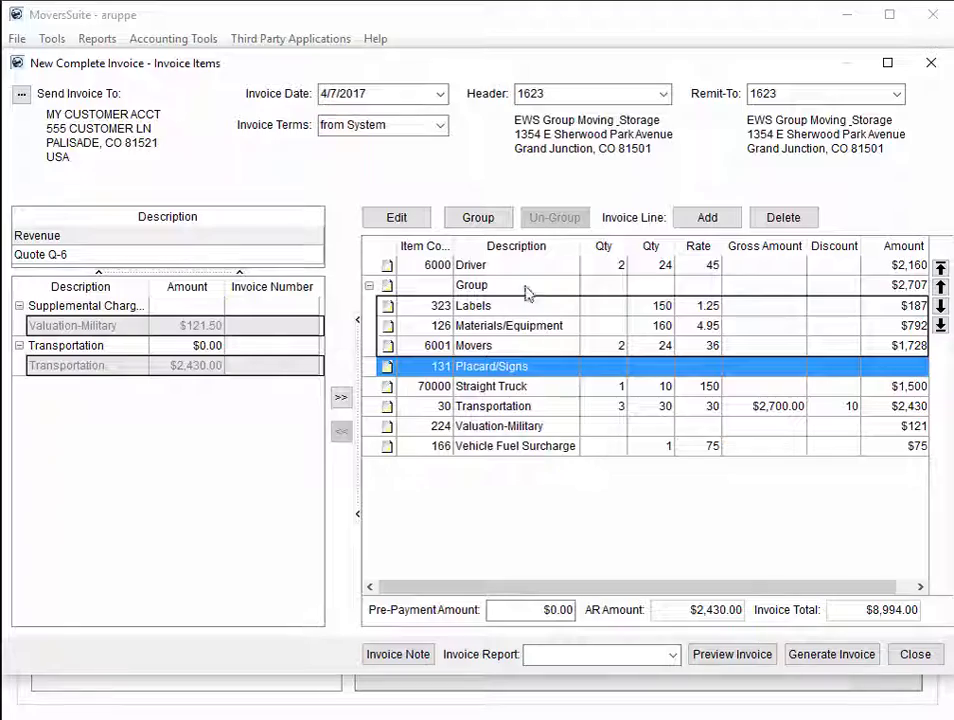
left_click(563, 337)
left_click(940, 305)
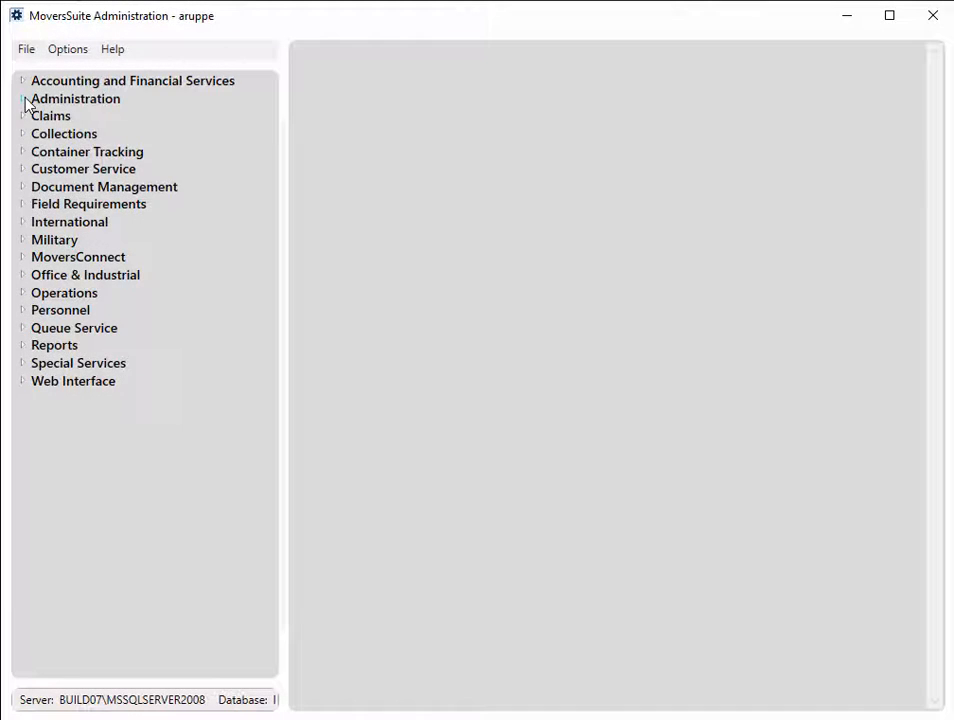
Step: Switch to MoversSuite Administration and open the System Wide Options under Administration
left_click(22, 99)
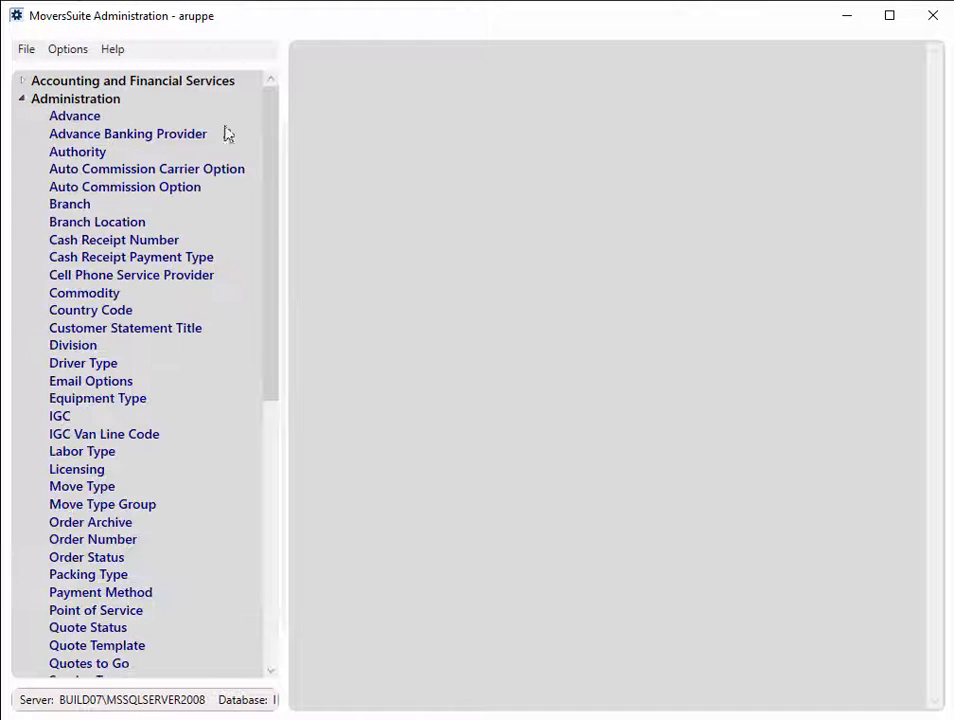
left_click_drag(272, 143, 264, 415)
left_click(104, 318)
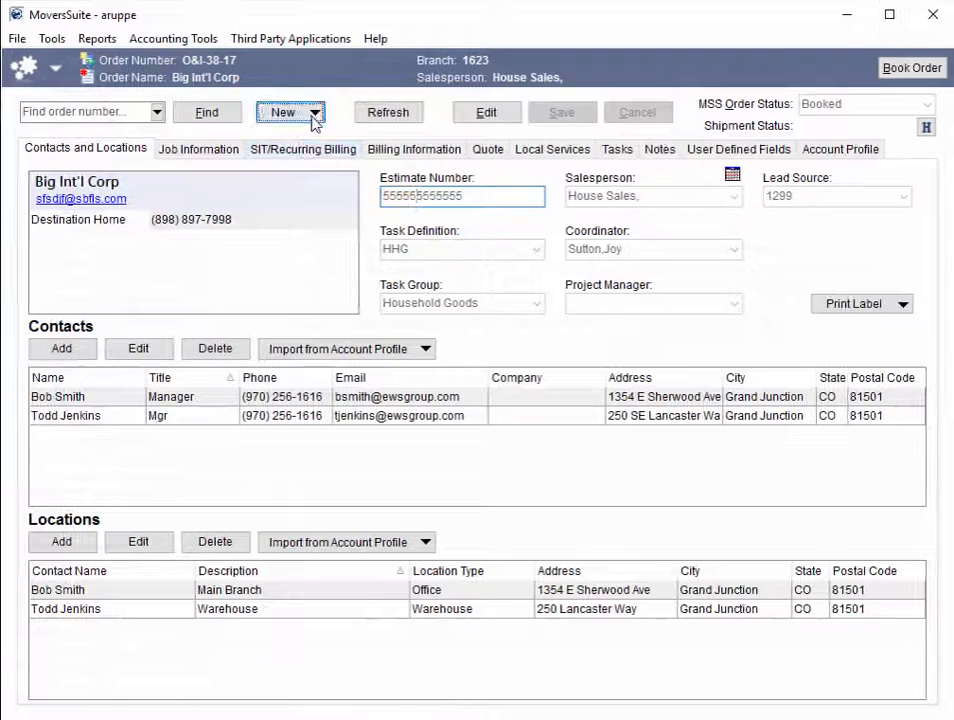
Step: In MoversSuite, view the Create Duplicate Order options for the Big Int'l Corp order and decline creating the duplicate
left_click(314, 114)
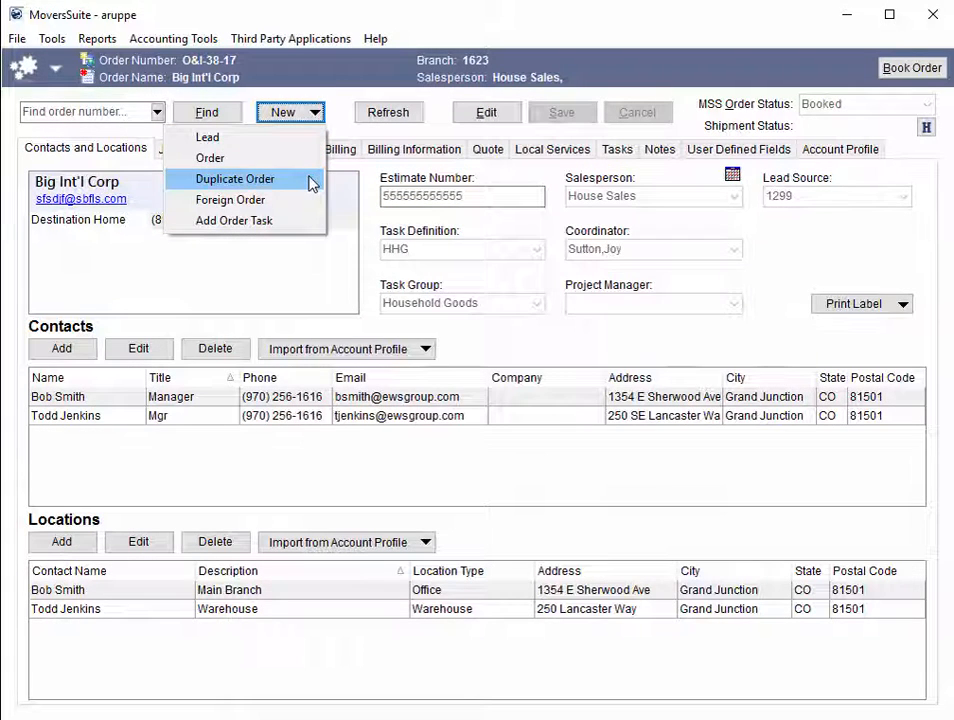
left_click(313, 183)
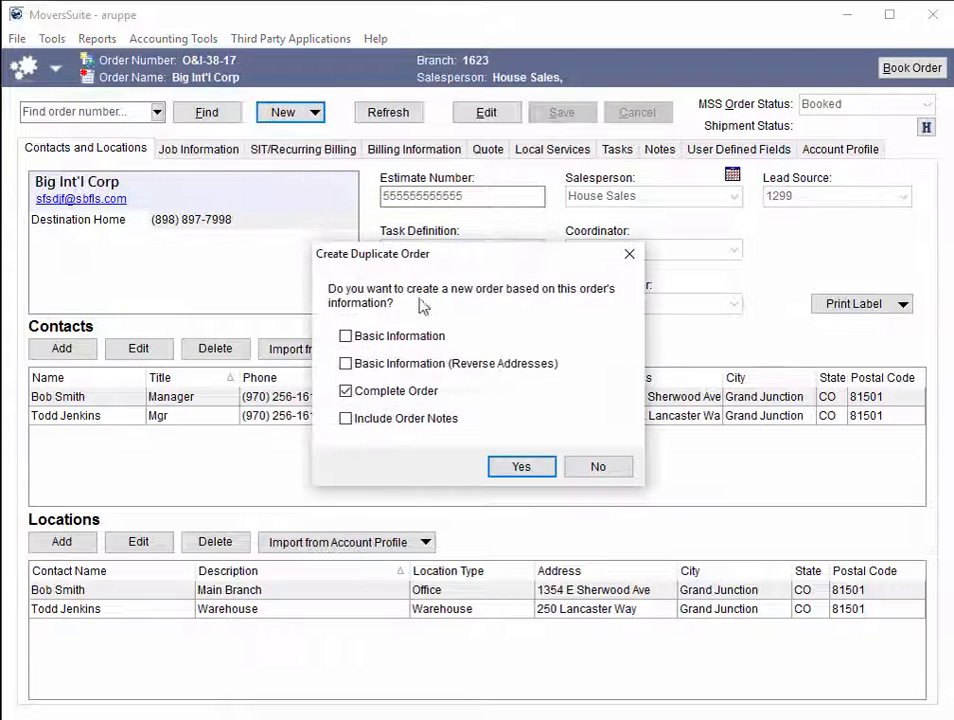
left_click(603, 466)
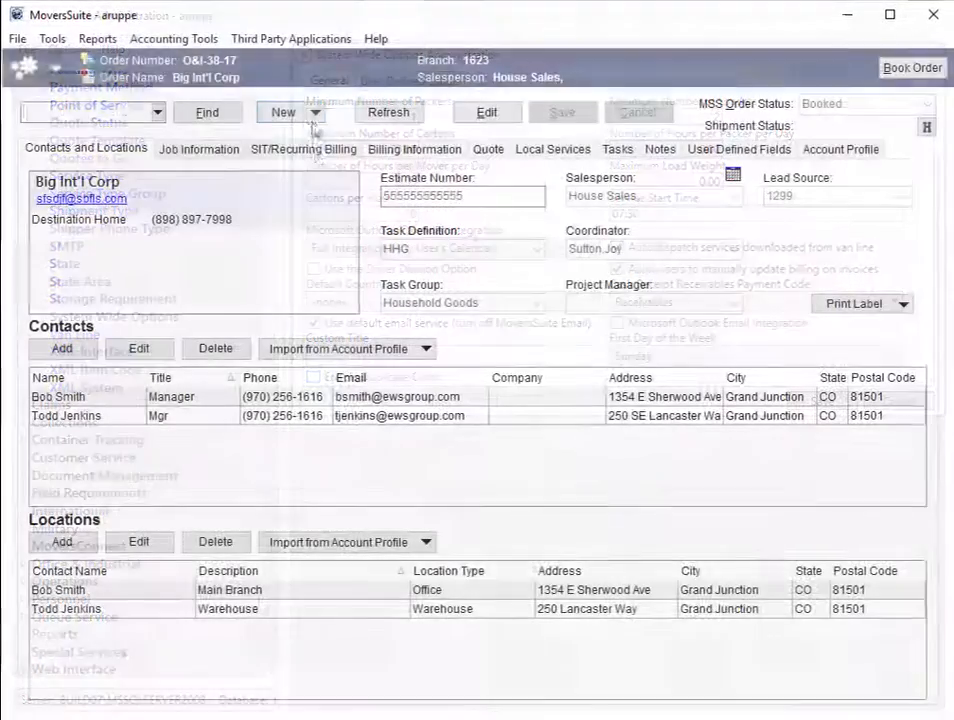
Step: Switch back from the System Wide Options to the MoversSuite order and check which new record types it offers
left_click(314, 112)
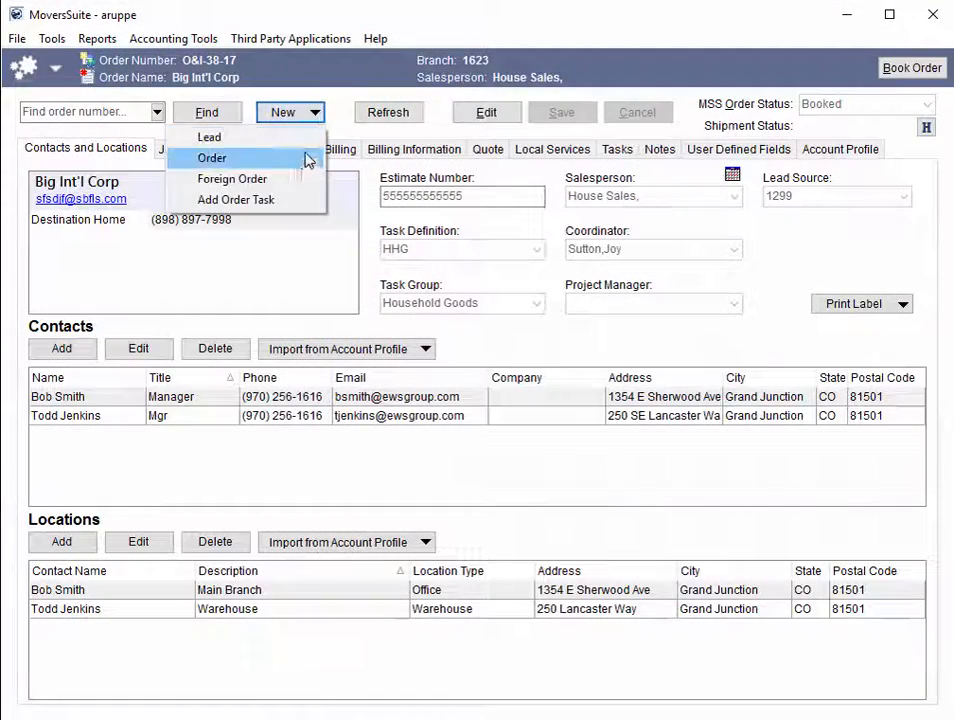